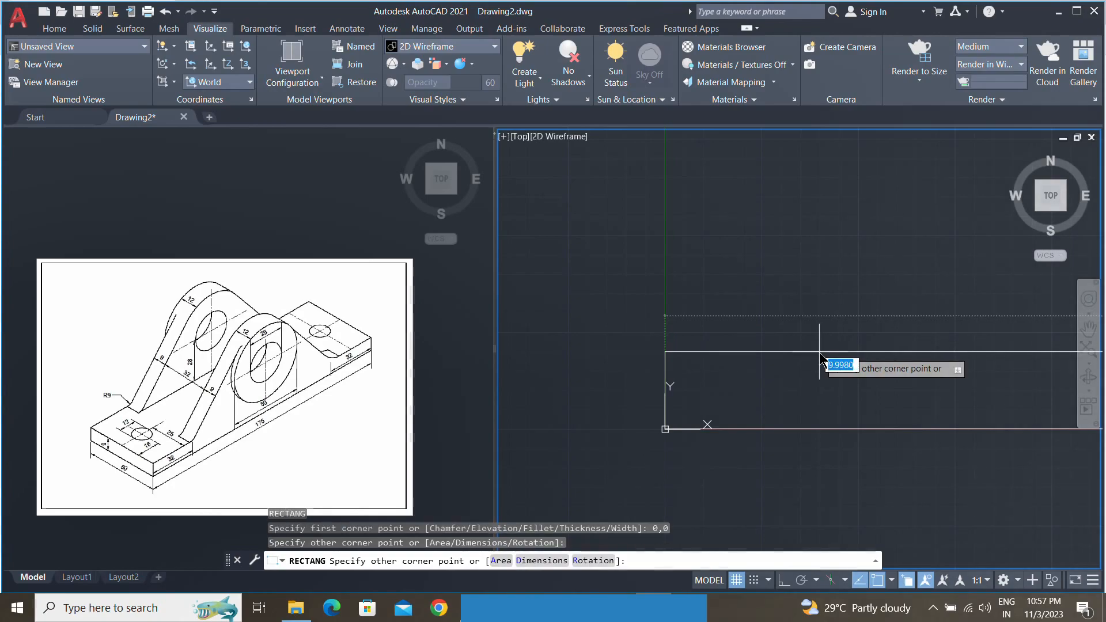
Complete the base rectangle from the origin at 175 wide and 9 high.
{"action": "scroll", "coordinate": [759, 350], "scroll_direction": "down", "scroll_amount": 2}
{"action": "key", "text": "Tab"}
{"action": "scroll", "coordinate": [769, 352], "scroll_direction": "down", "scroll_amount": 3}
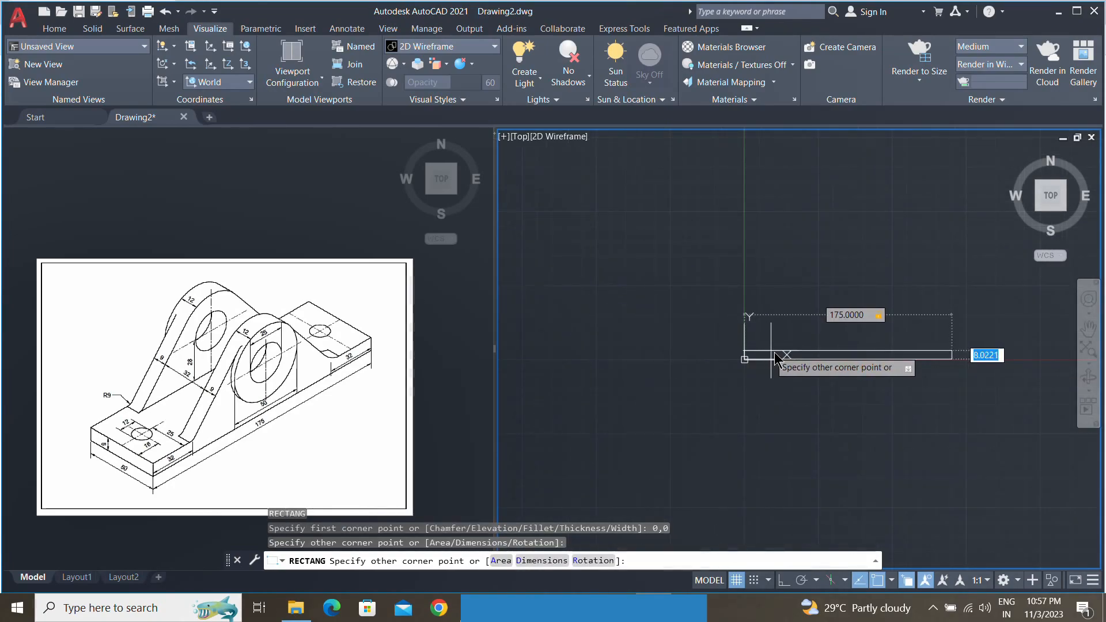
{"action": "key", "text": "Return"}
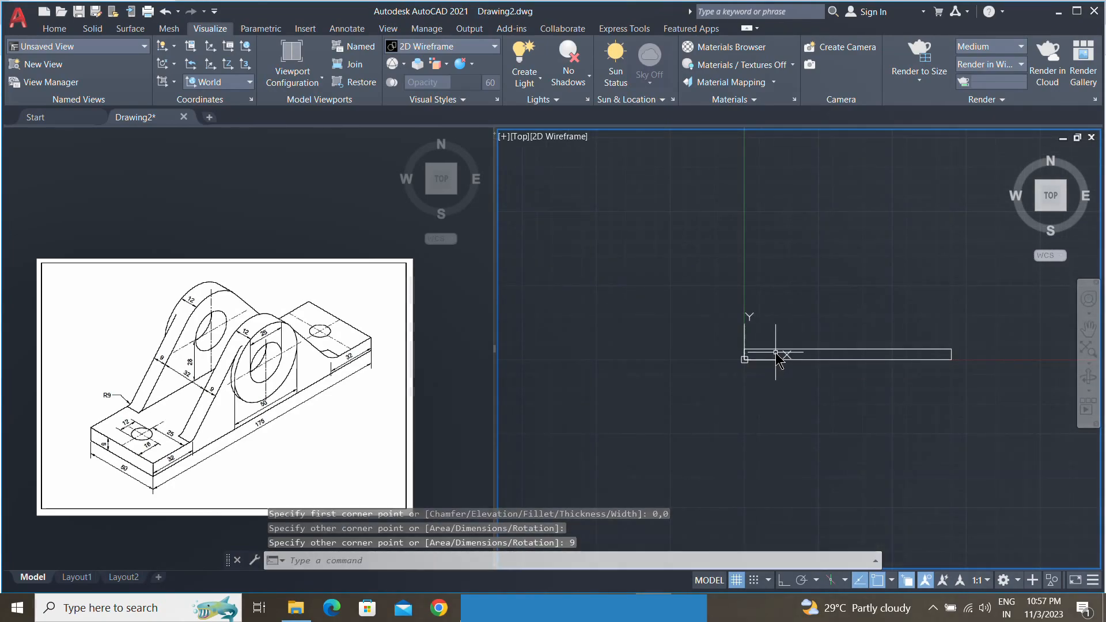
Draw a vertical line 28 long upward from the midpoint of the base rectangle's upper edge, with Ortho on.
{"action": "scroll", "coordinate": [822, 351], "scroll_direction": "up", "scroll_amount": 4}
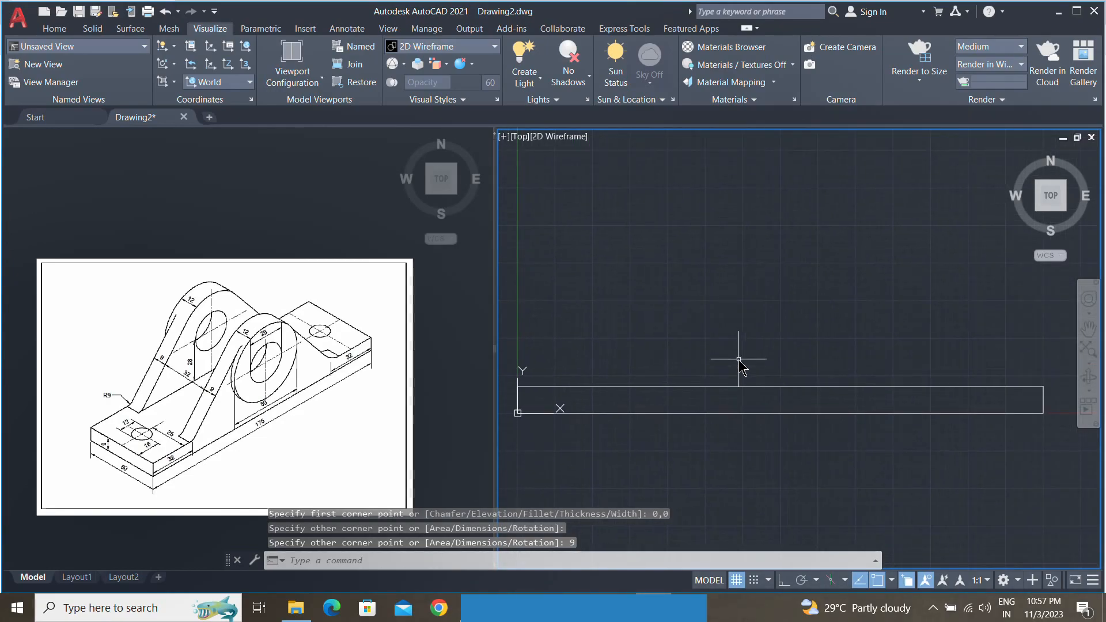
{"action": "type", "text": "l"}
{"action": "key", "text": "Return"}
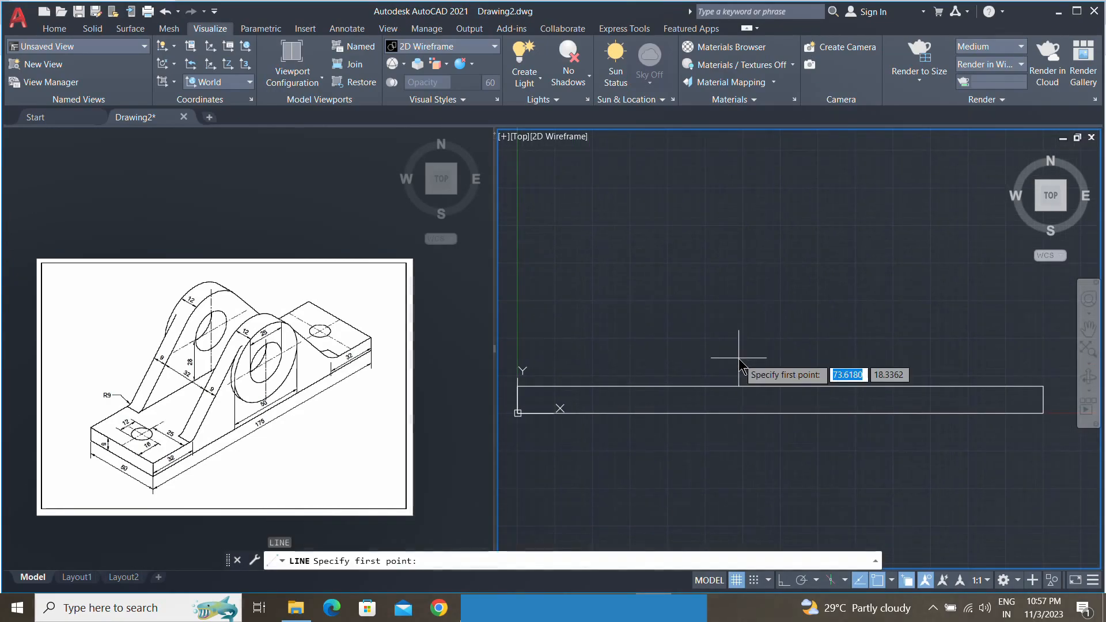
{"action": "left_click", "coordinate": [777, 391]}
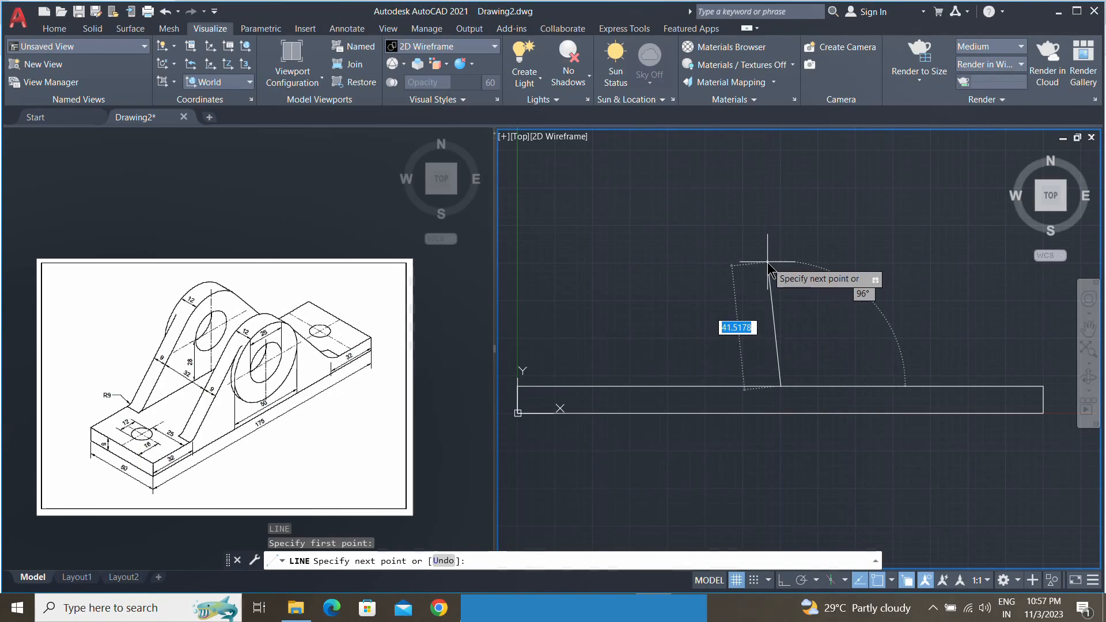
{"action": "key", "text": "F8"}
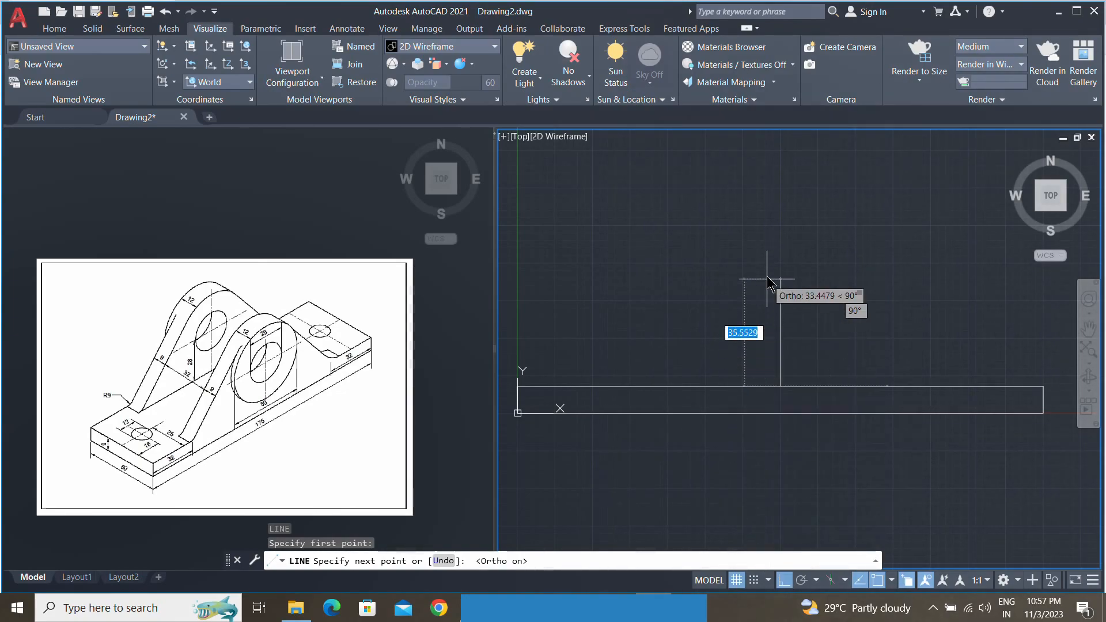
{"action": "type", "text": "28"}
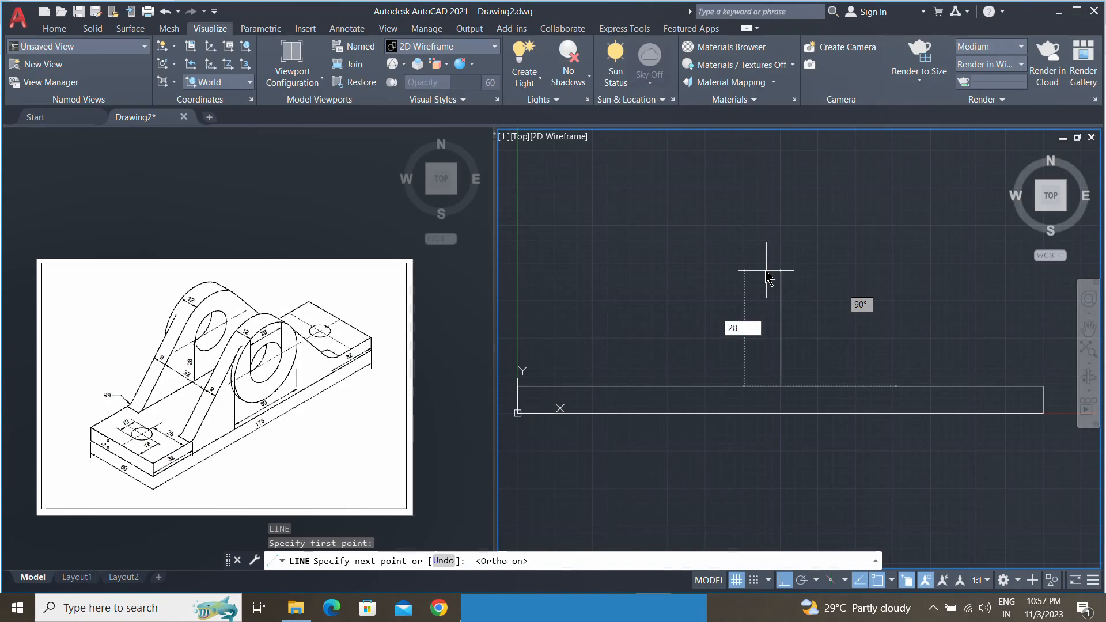
{"action": "key", "text": "Return"}
{"action": "key", "text": "Escape"}
{"action": "key", "text": "Escape"}
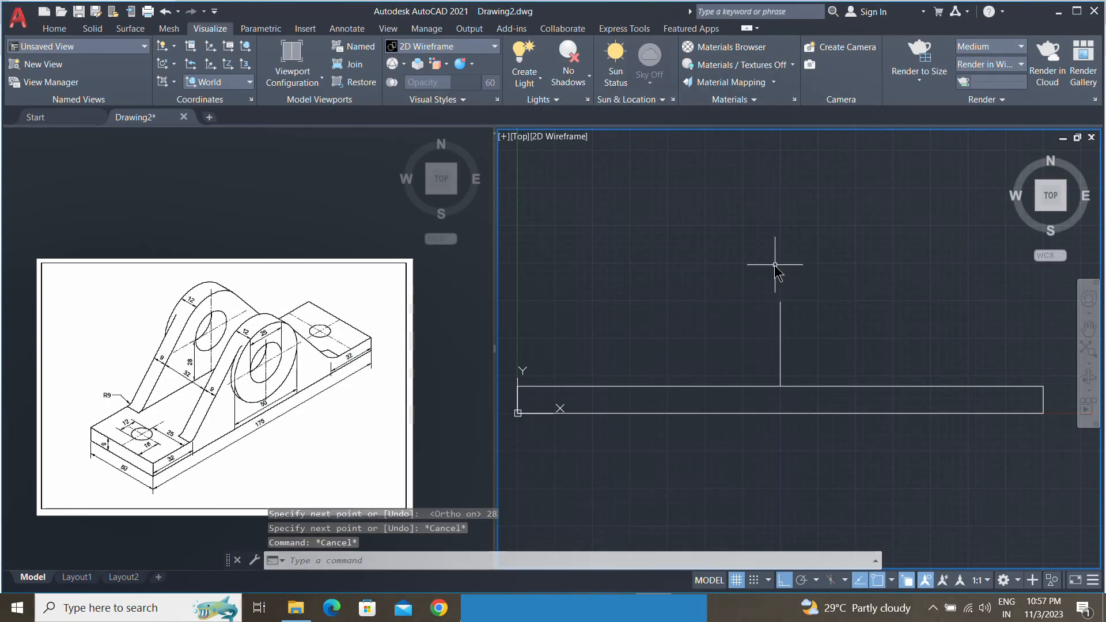
Draw a circle of diameter 50 centred on the upper end of the vertical line.
{"action": "left_click", "coordinate": [55, 30]}
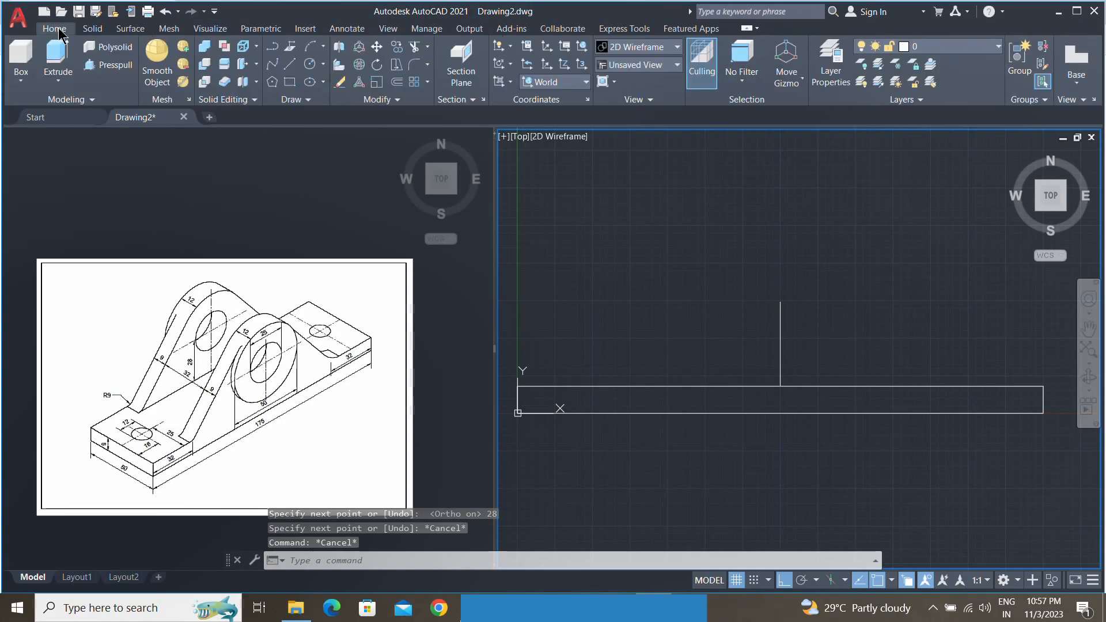
{"action": "type", "text": "c"}
{"action": "key", "text": "Return"}
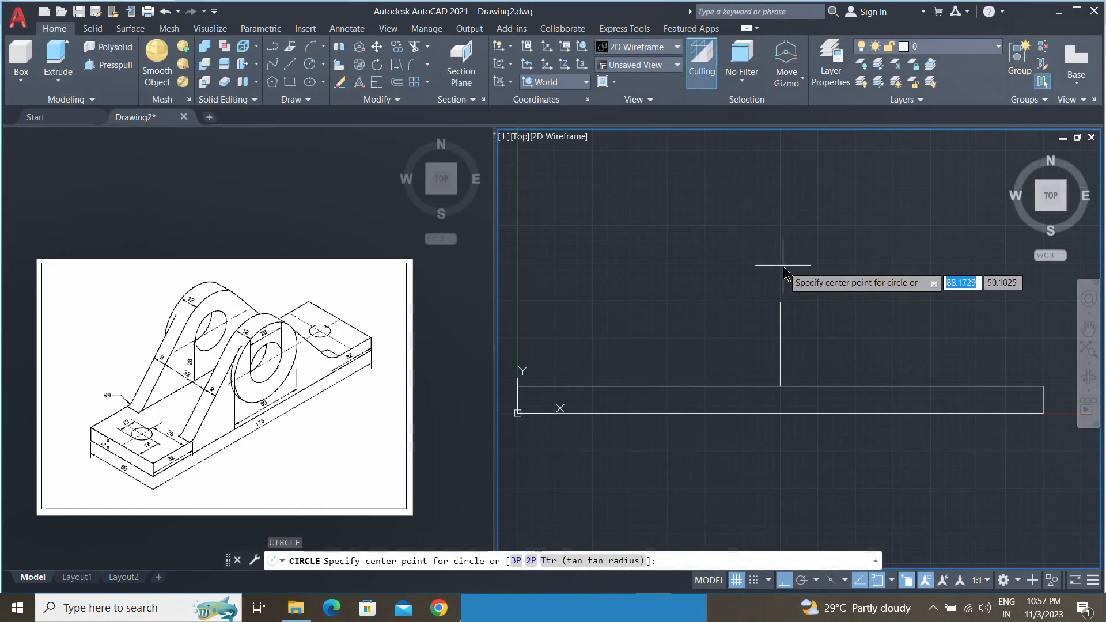
{"action": "left_click", "coordinate": [784, 304]}
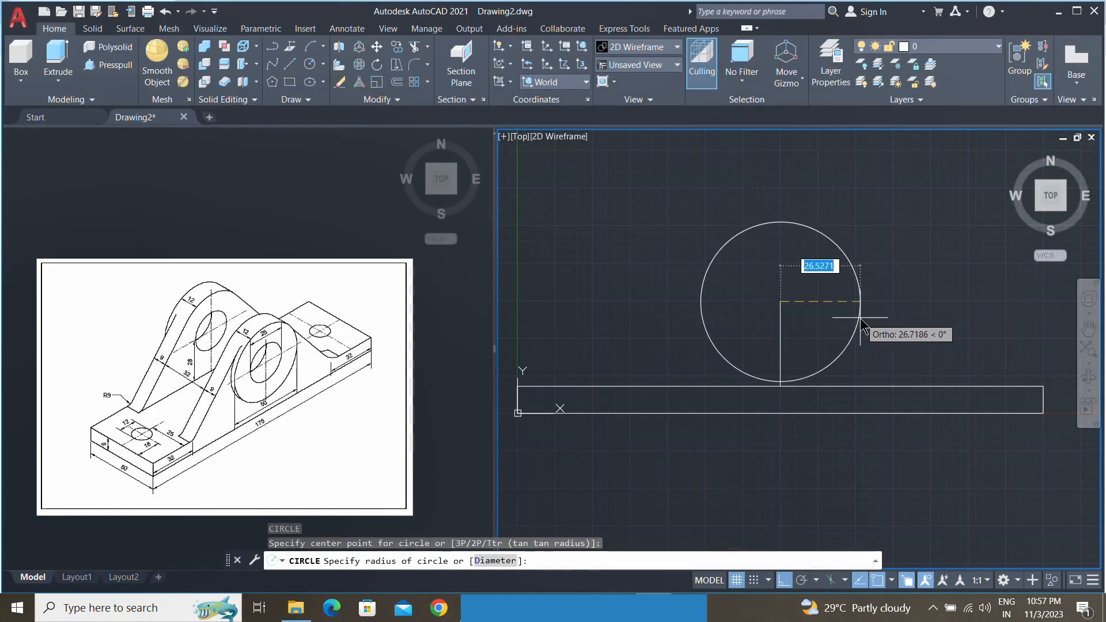
{"action": "type", "text": "d"}
{"action": "key", "text": "Return"}
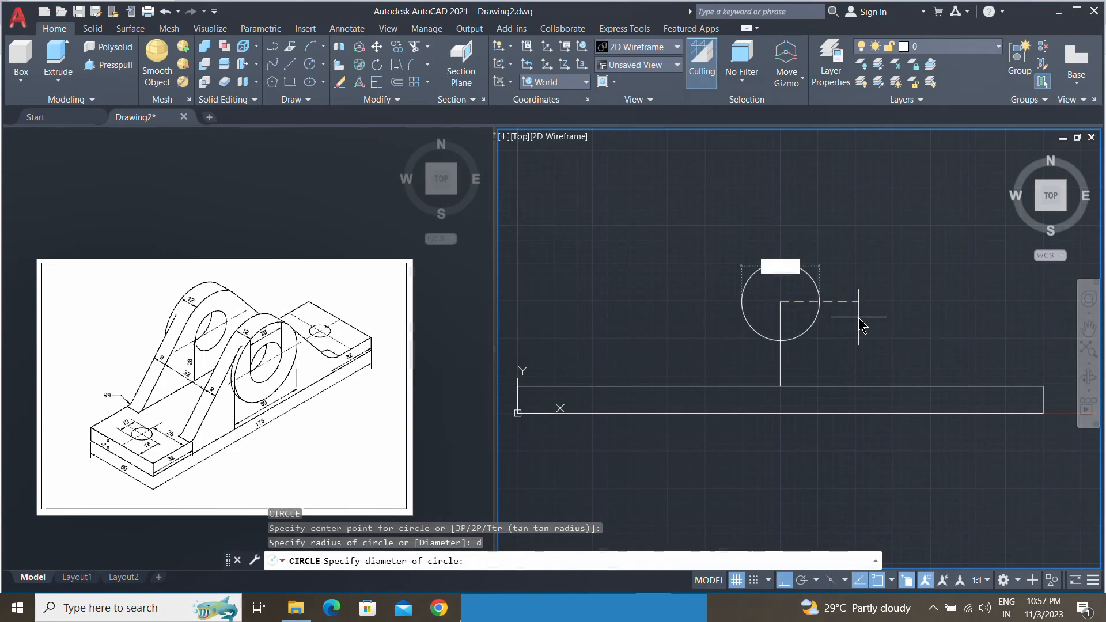
{"action": "key", "text": "Return"}
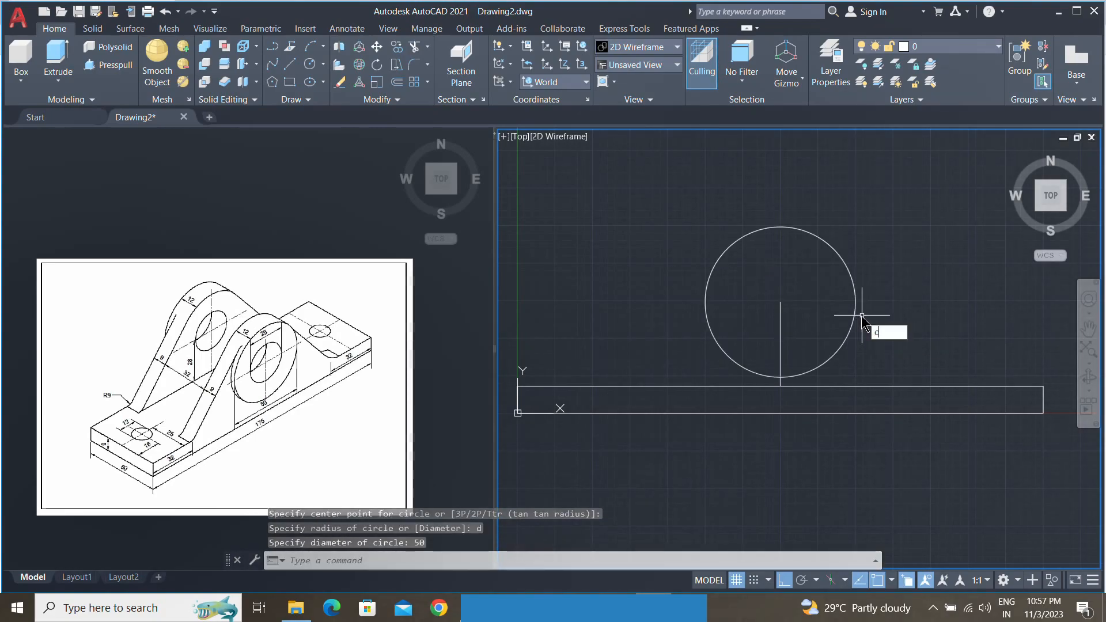
Draw a concentric circle of diameter 25 inside the larger circle.
{"action": "key", "text": "Return"}
{"action": "left_click", "coordinate": [781, 301]}
{"action": "type", "text": "d"}
{"action": "key", "text": "Return"}
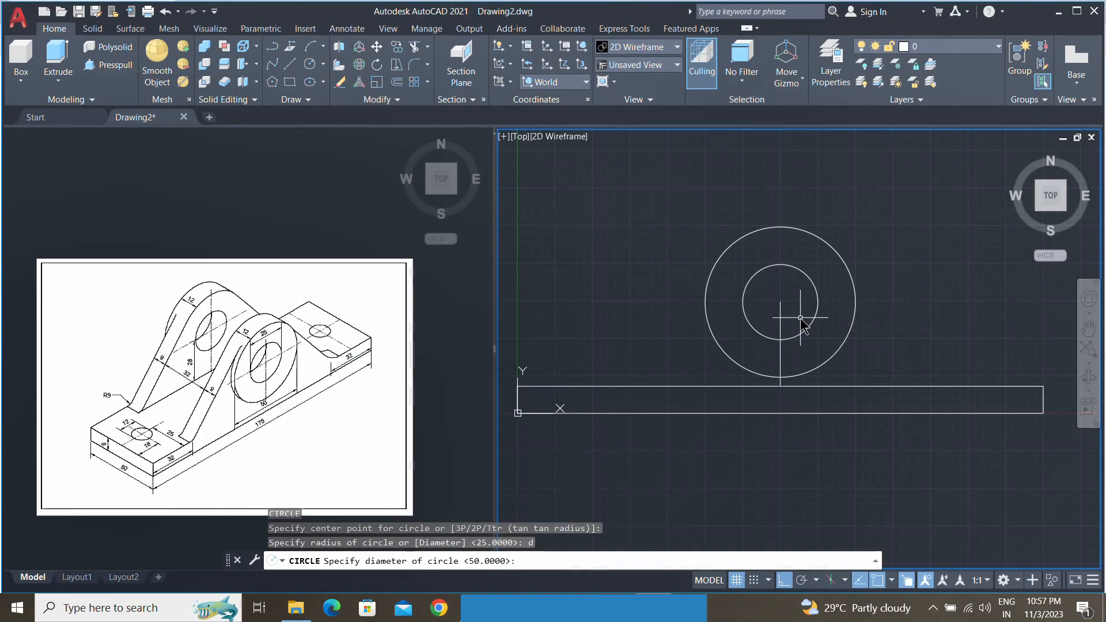
{"action": "type", "text": "25"}
{"action": "key", "text": "Return"}
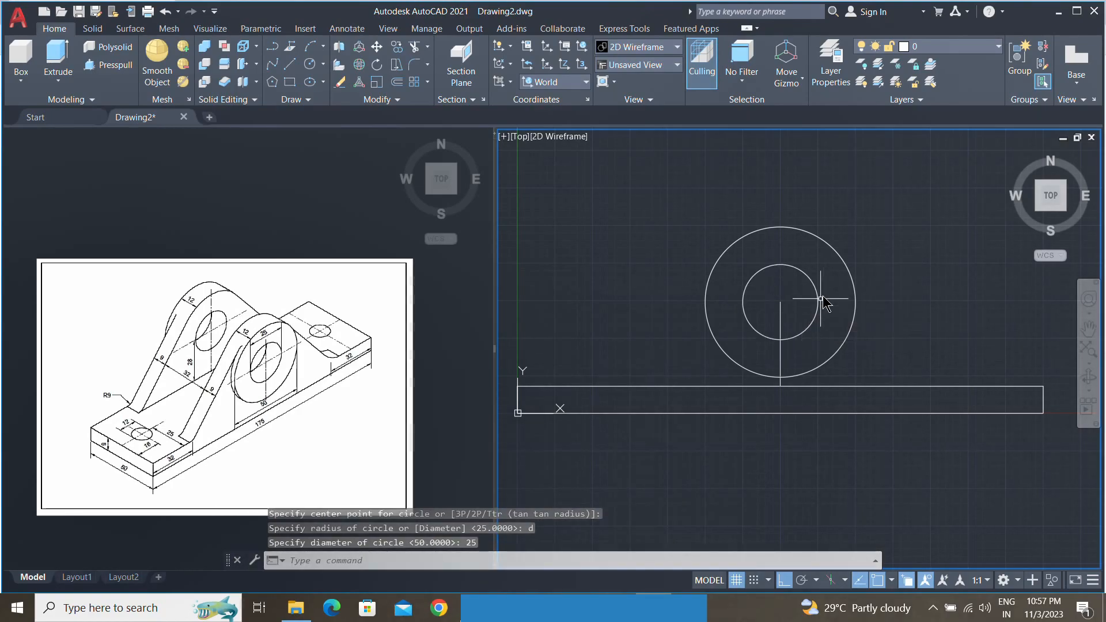
Explode the base rectangle and offset its left edge inward by 32.
{"action": "left_click", "coordinate": [663, 385]}
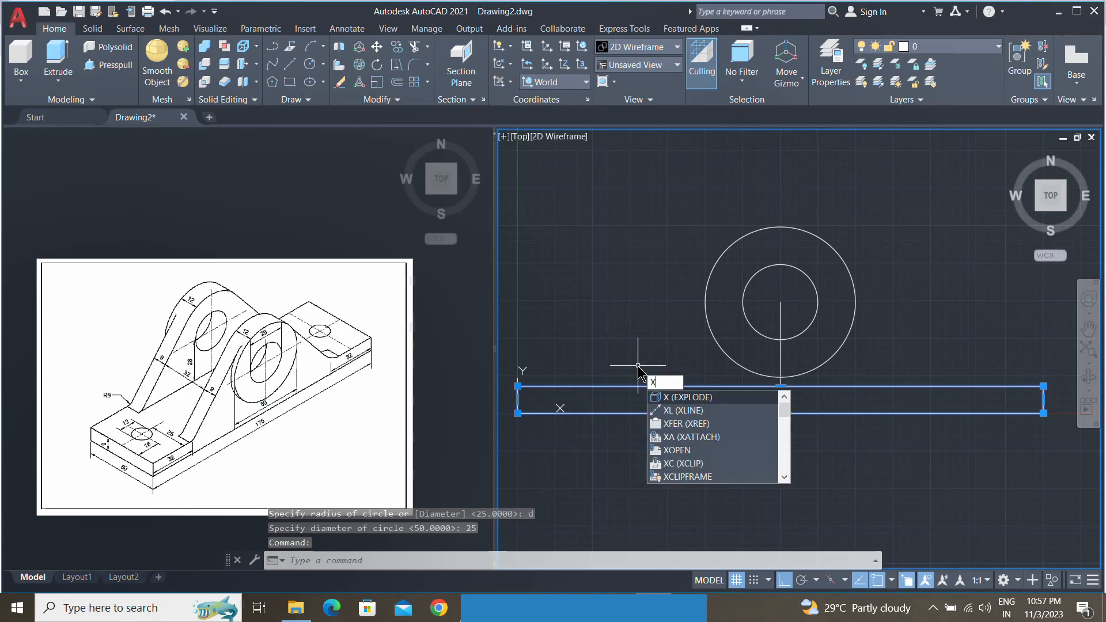
{"action": "key", "text": "Return"}
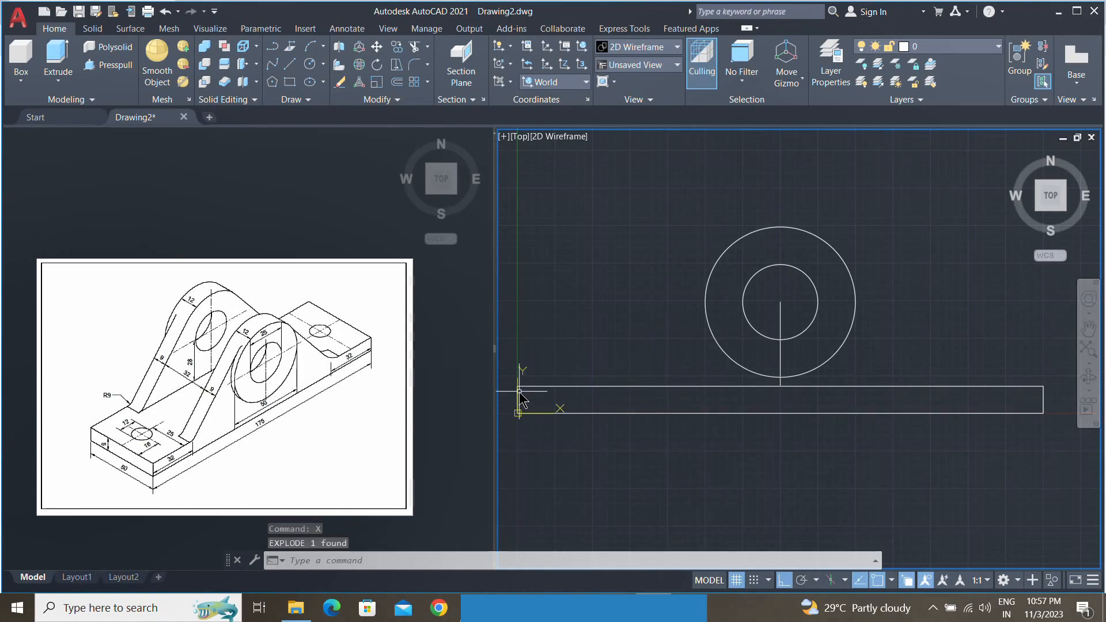
{"action": "scroll", "coordinate": [520, 397], "scroll_direction": "up", "scroll_amount": 5}
{"action": "middle_click_drag", "start_coordinate": [520, 395], "coordinate": [637, 395]}
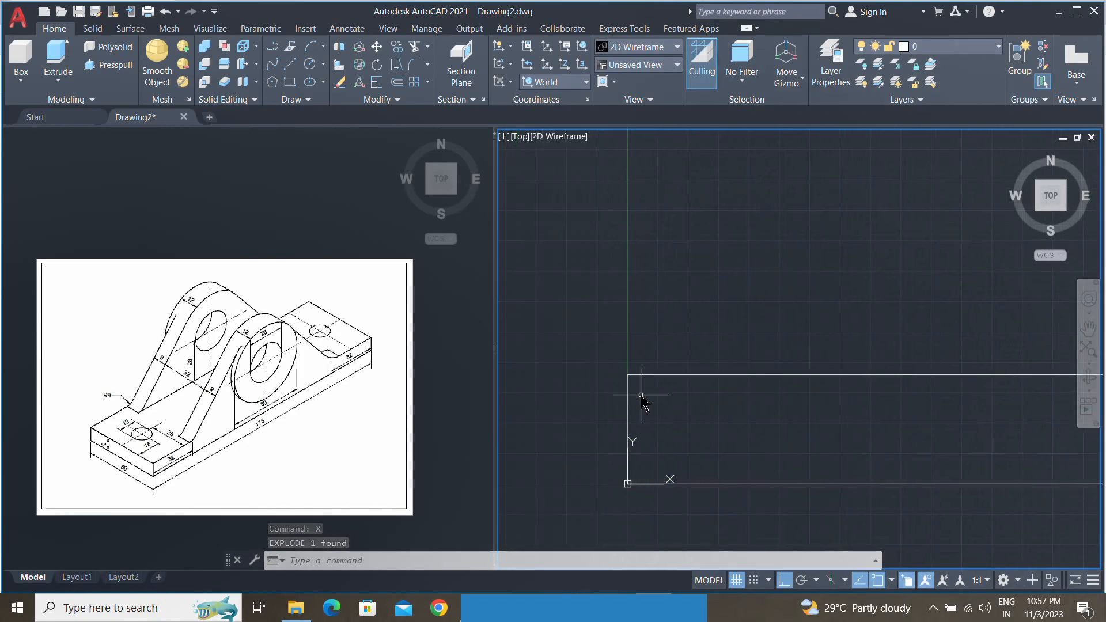
{"action": "left_click", "coordinate": [627, 397]}
{"action": "left_click", "coordinate": [614, 392]}
{"action": "scroll", "coordinate": [741, 420], "scroll_direction": "down", "scroll_amount": 2}
{"action": "middle_click_drag", "start_coordinate": [740, 420], "coordinate": [662, 427]}
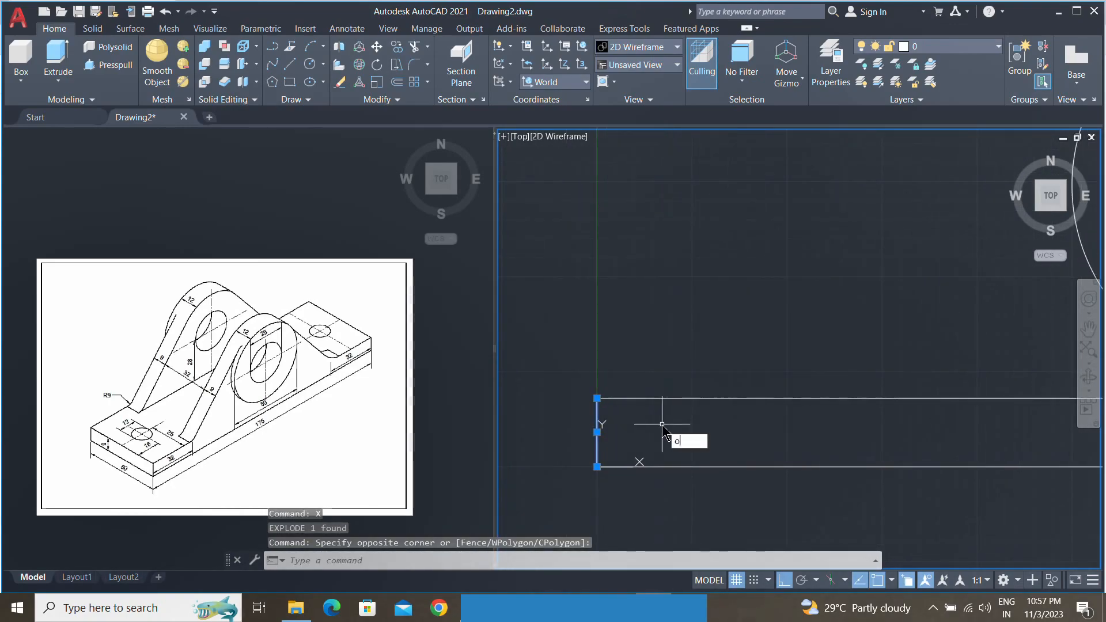
{"action": "key", "text": "Return"}
{"action": "type", "text": "32"}
{"action": "key", "text": "Return"}
{"action": "left_click", "coordinate": [597, 432]}
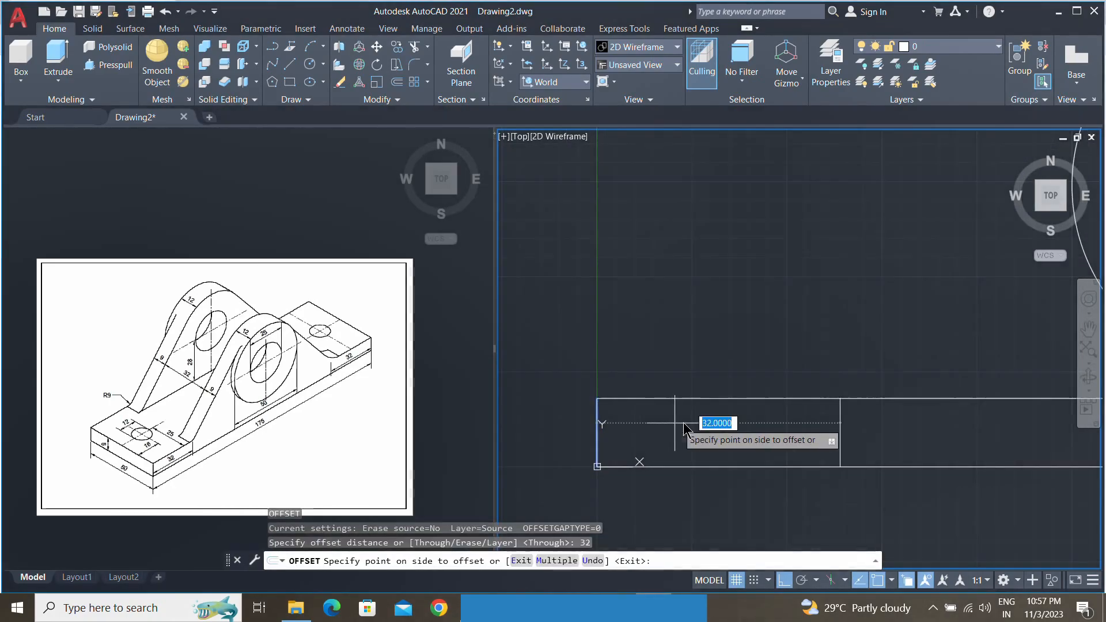
{"action": "left_click", "coordinate": [740, 423]}
{"action": "middle_click_drag", "start_coordinate": [869, 314], "coordinate": [690, 376]}
{"action": "key", "text": "Escape"}
Draw a line from the upper end of the offset line tangent to the left side of the outer circle.
{"action": "scroll", "coordinate": [720, 374], "scroll_direction": "down", "scroll_amount": 4}
{"action": "scroll", "coordinate": [688, 375], "scroll_direction": "up", "scroll_amount": 2}
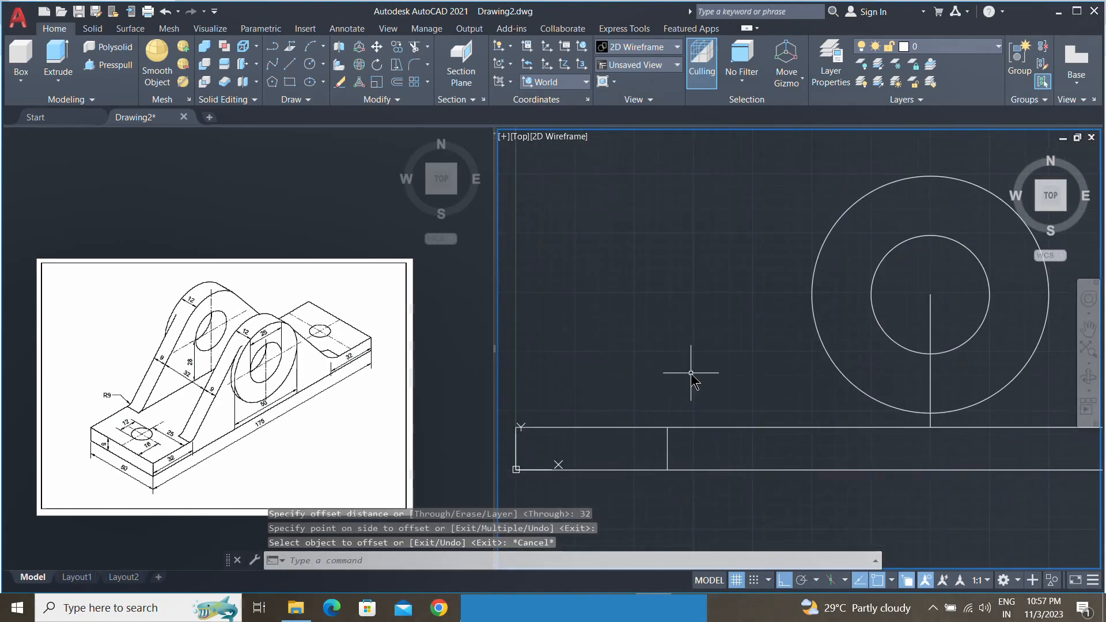
{"action": "type", "text": "l"}
{"action": "key", "text": "Return"}
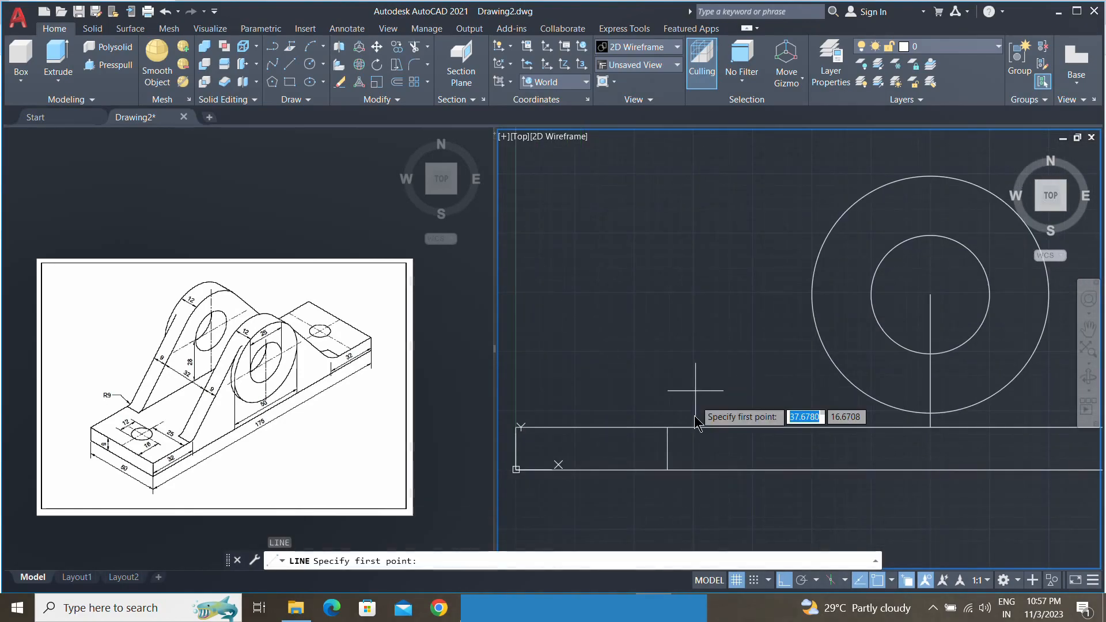
{"action": "left_click", "coordinate": [667, 426]}
{"action": "type", "text": "tan"}
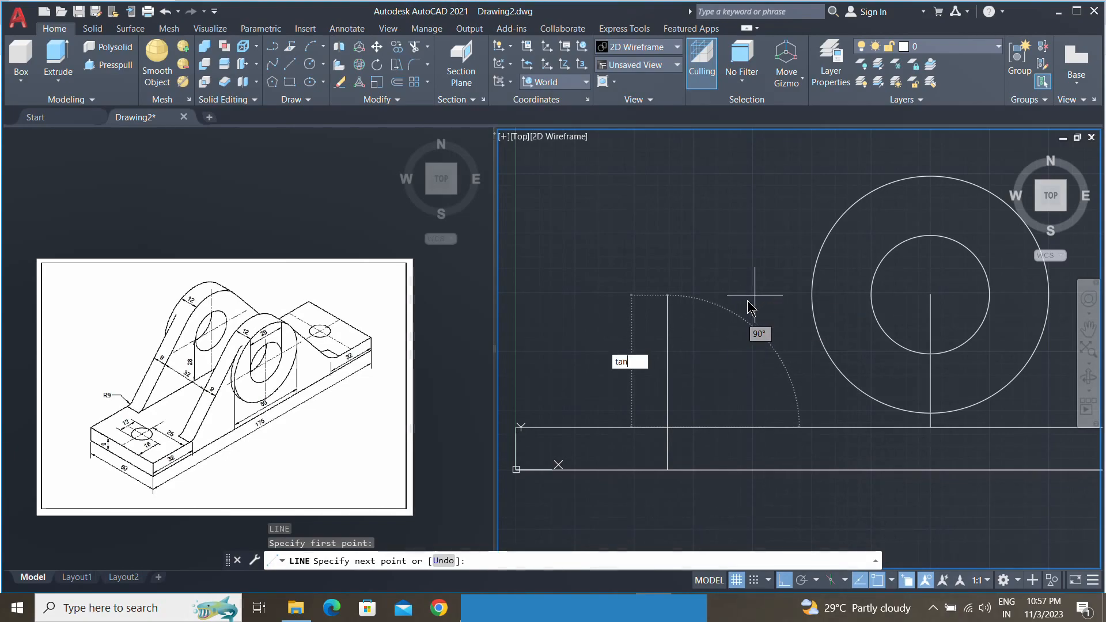
{"action": "key", "text": "Return"}
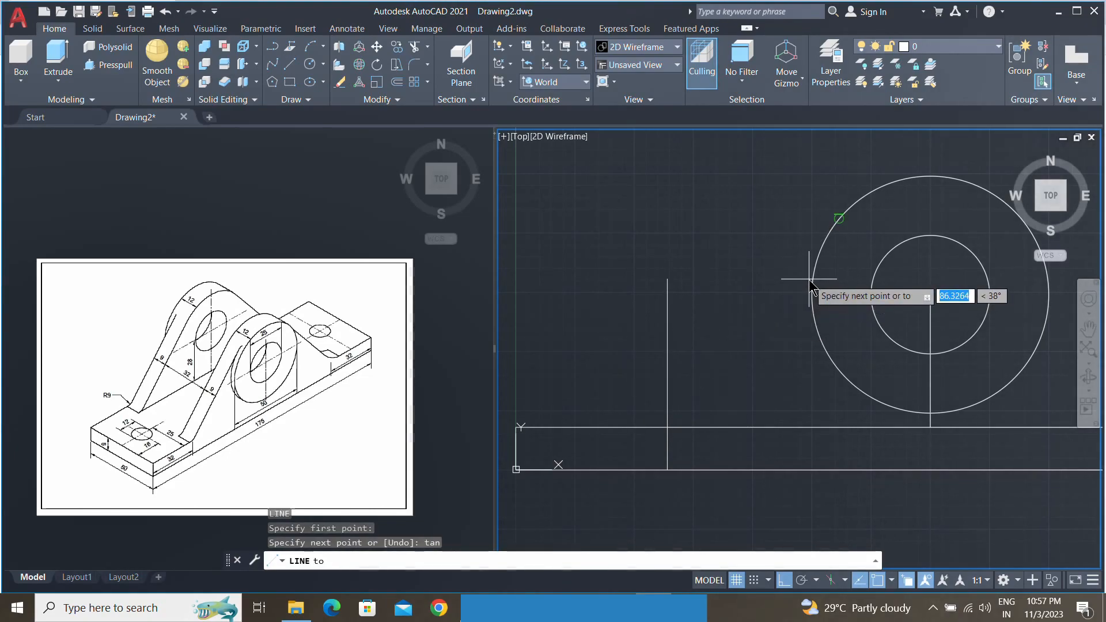
{"action": "left_click", "coordinate": [808, 280]}
{"action": "key", "text": "Escape"}
{"action": "key", "text": "Escape"}
Delete the vertical offset line inside the base and the vertical line running down from the circles' centre.
{"action": "middle_click_drag", "start_coordinate": [783, 311], "coordinate": [703, 353]}
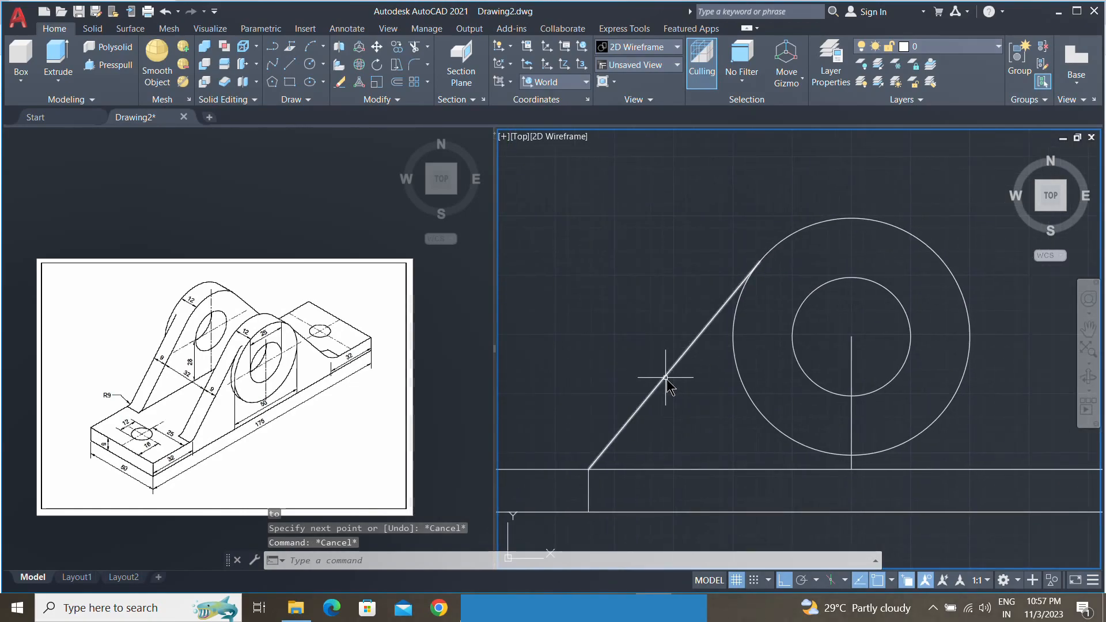
{"action": "left_click", "coordinate": [672, 390]}
{"action": "key", "text": "Escape"}
{"action": "left_click", "coordinate": [563, 432]}
{"action": "left_click", "coordinate": [626, 527]}
{"action": "key", "text": "Delete"}
{"action": "scroll", "coordinate": [637, 375], "scroll_direction": "down", "scroll_amount": 2}
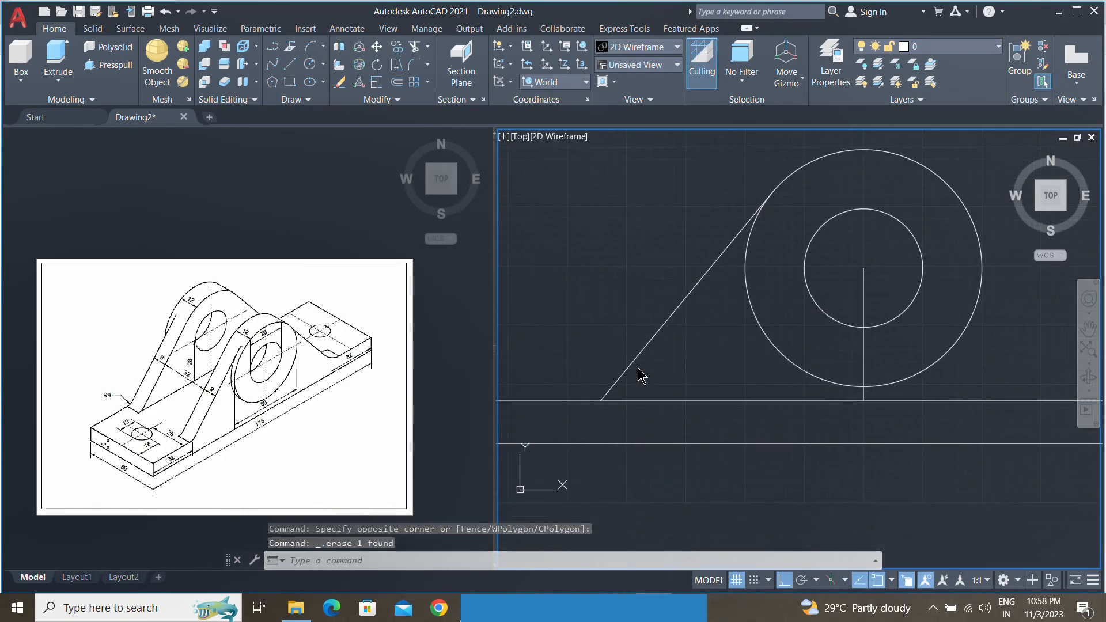
{"action": "left_click", "coordinate": [783, 374]}
{"action": "left_click", "coordinate": [771, 363]}
{"action": "key", "text": "Delete"}
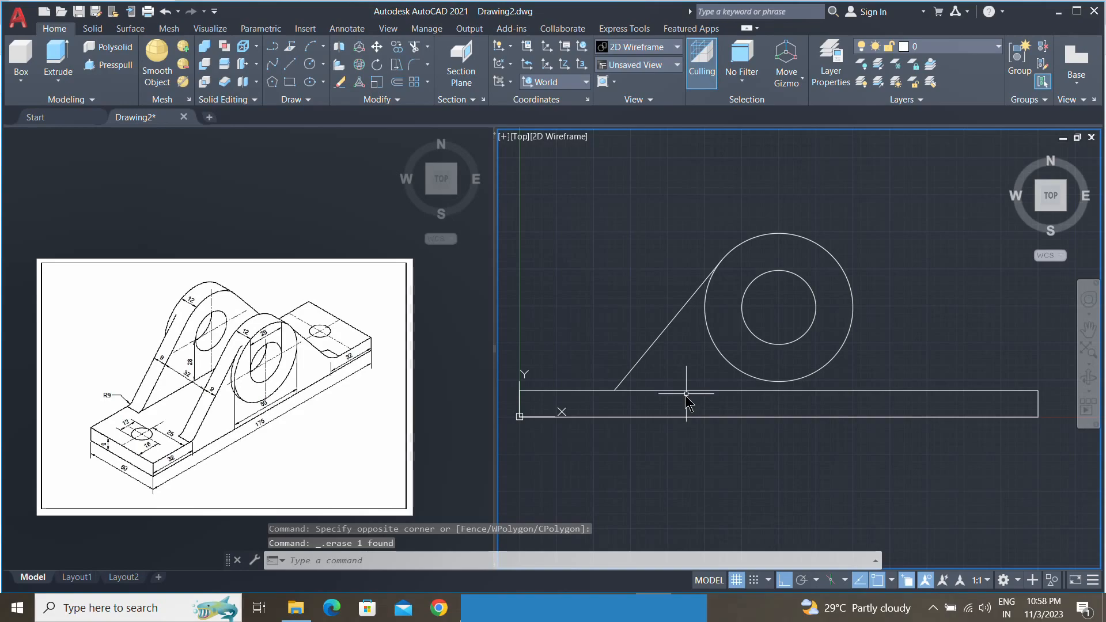
Mirror the slanted tangent line about the vertical axis through the circles' centre, keeping the source line.
{"action": "type", "text": "MI"}
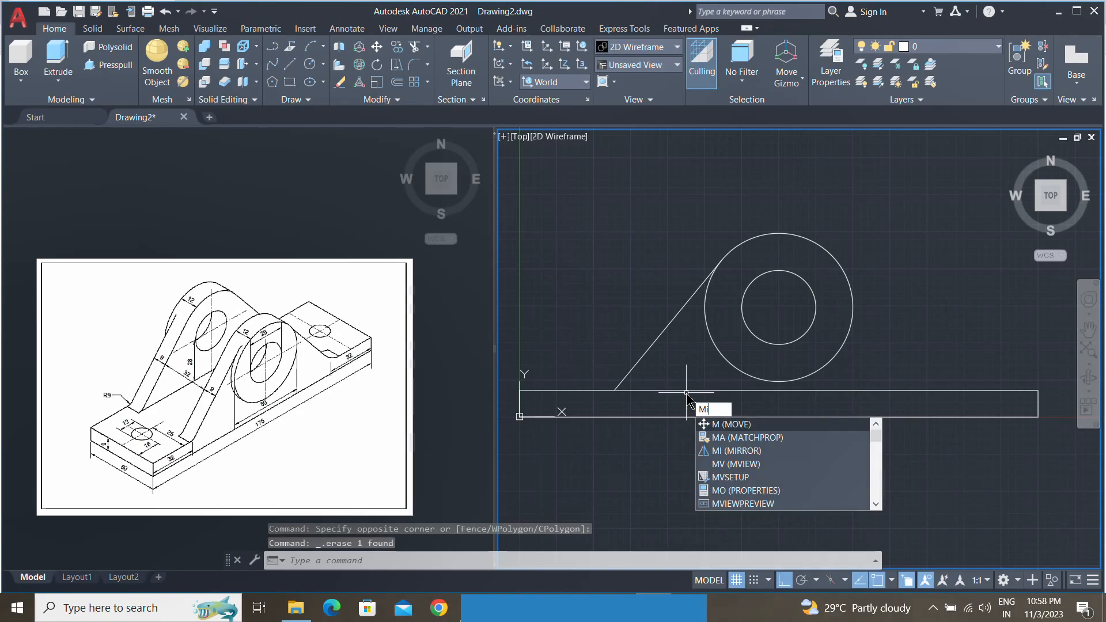
{"action": "key", "text": "Return"}
{"action": "left_click", "coordinate": [670, 352]}
{"action": "left_click", "coordinate": [634, 349]}
{"action": "key", "text": "Return"}
{"action": "left_click", "coordinate": [781, 311]}
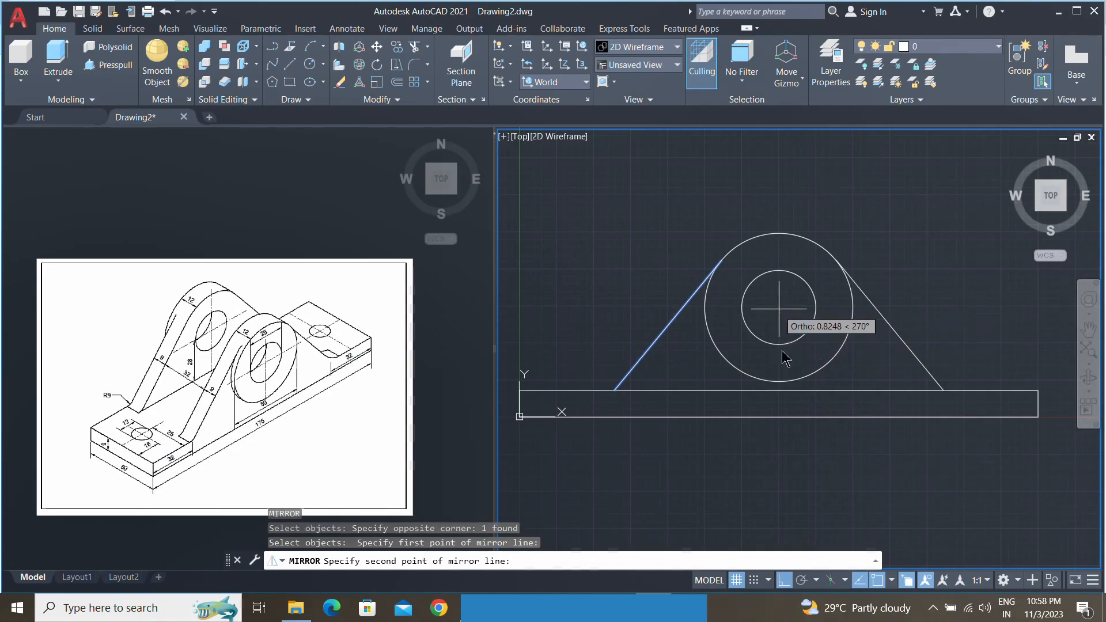
{"action": "left_click", "coordinate": [779, 513]}
{"action": "left_click", "coordinate": [812, 563]}
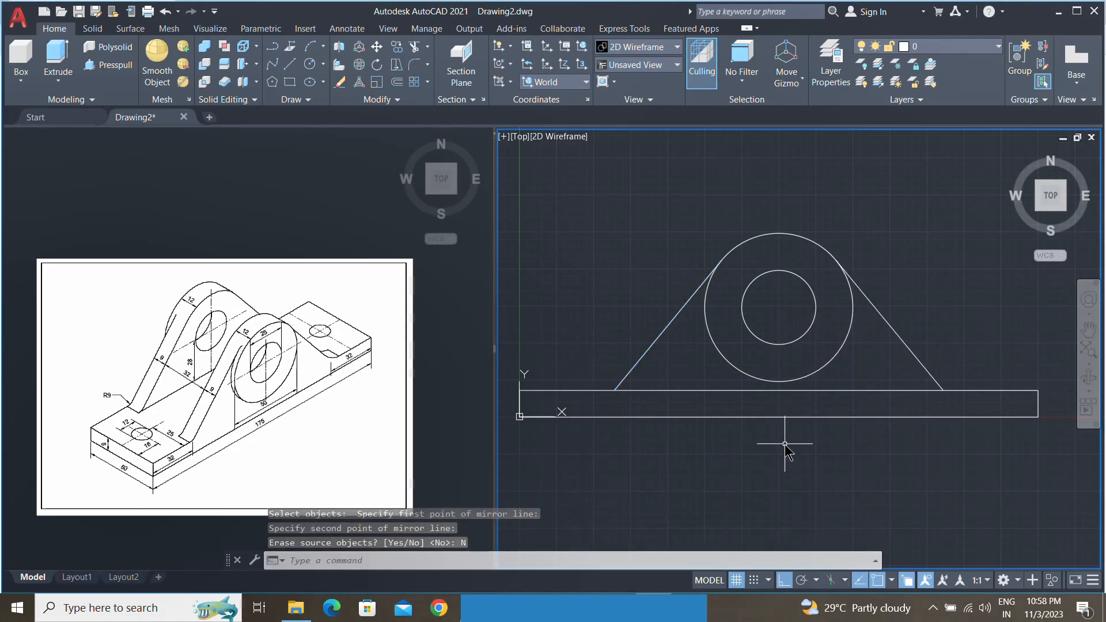
Fillet the corner between the base's upper edge and the left slanted line with a radius of 9.
{"action": "middle_click_drag", "start_coordinate": [787, 444], "coordinate": [792, 425]}
{"action": "type", "text": "f"}
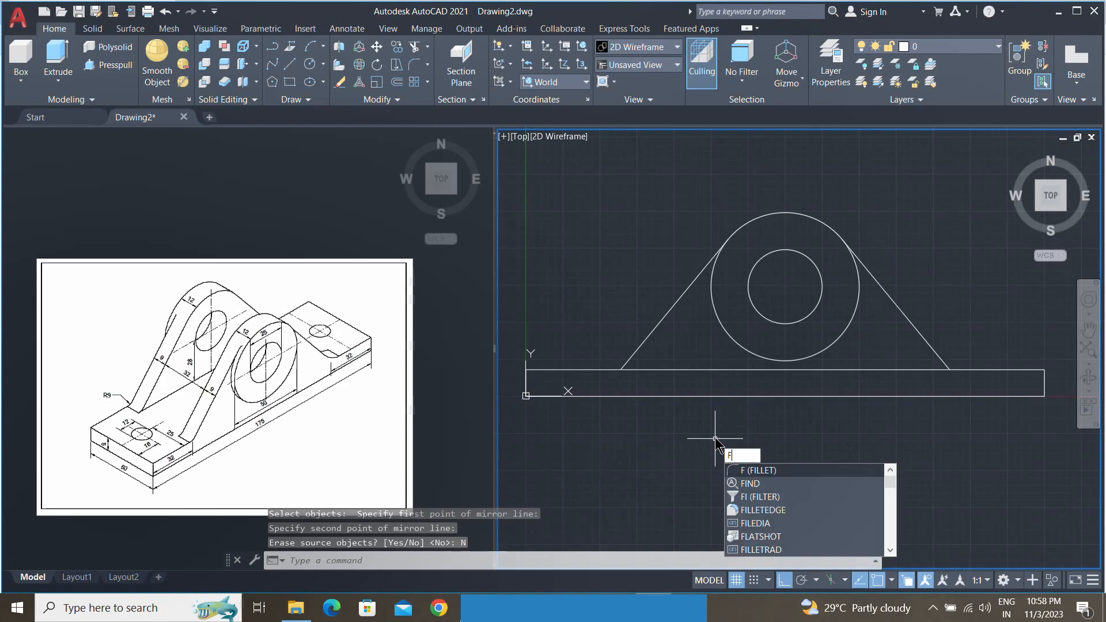
{"action": "key", "text": "Return"}
{"action": "key", "text": "Return"}
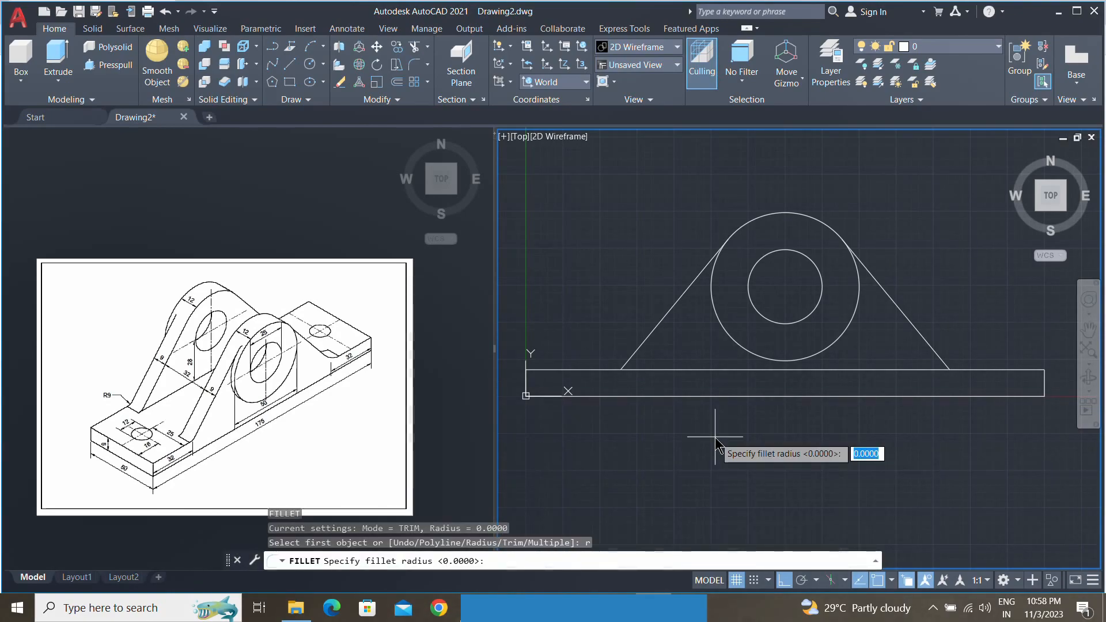
{"action": "type", "text": "9"}
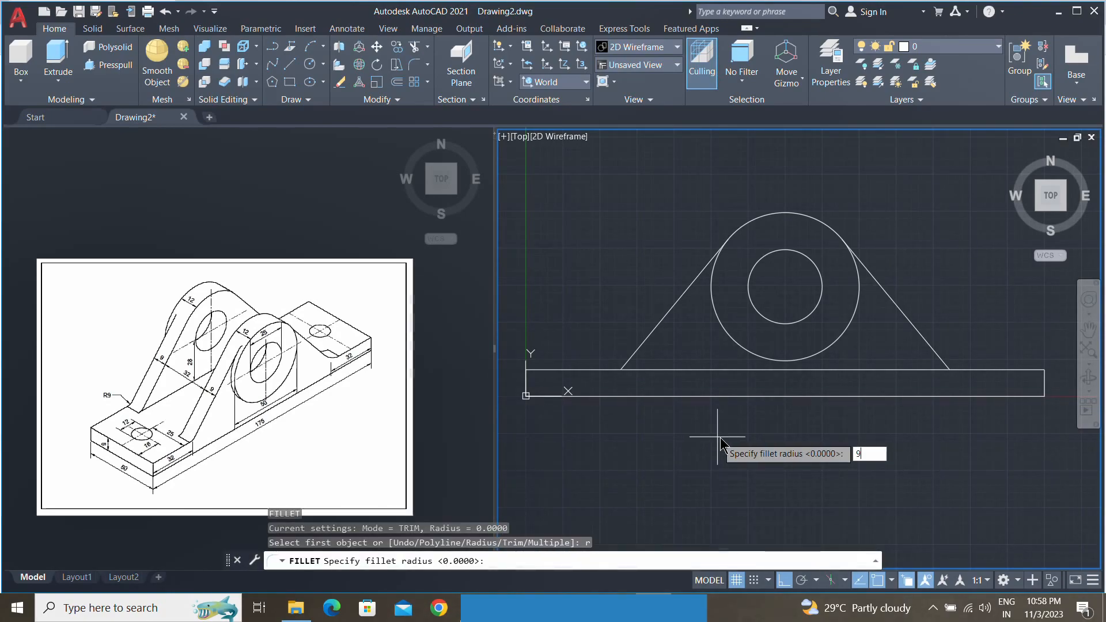
{"action": "key", "text": "Return"}
{"action": "left_click", "coordinate": [604, 369]}
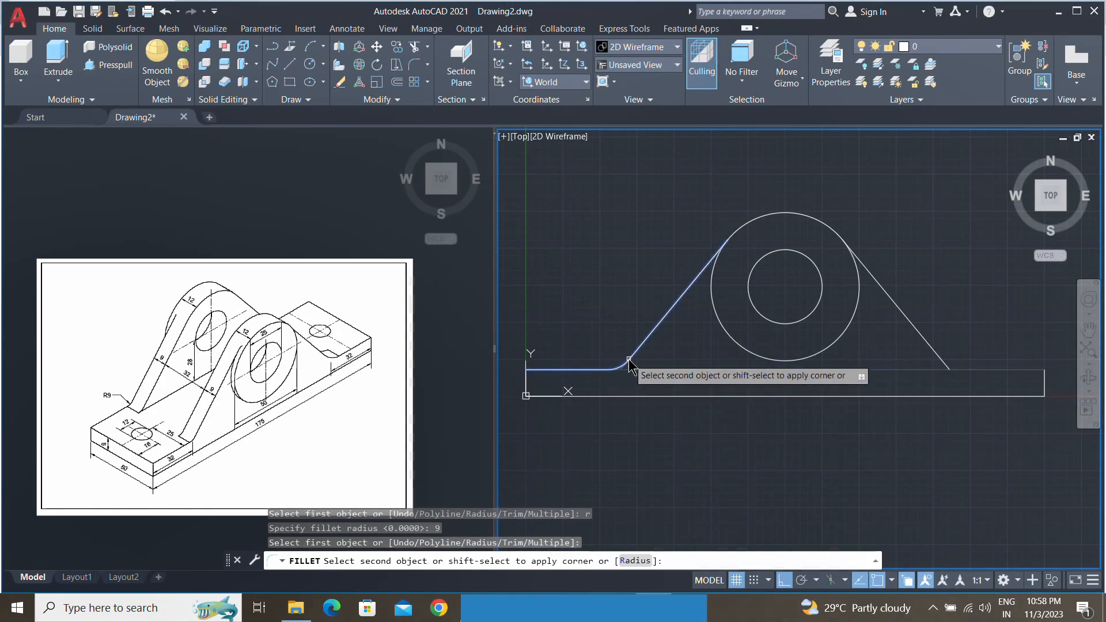
{"action": "left_click", "coordinate": [630, 363]}
Mirror the base's left upper edge and its fillet about the vertical axis through the circles' centre, keeping the source objects.
{"action": "mouse_move", "coordinate": [809, 373]}
{"action": "middle_mouse_down"}
{"action": "mouse_move", "coordinate": [735, 387]}
{"action": "mouse_move", "coordinate": [862, 383]}
{"action": "middle_mouse_up"}
{"action": "left_click", "coordinate": [653, 386]}
{"action": "left_click", "coordinate": [639, 375]}
{"action": "type", "text": "m"}
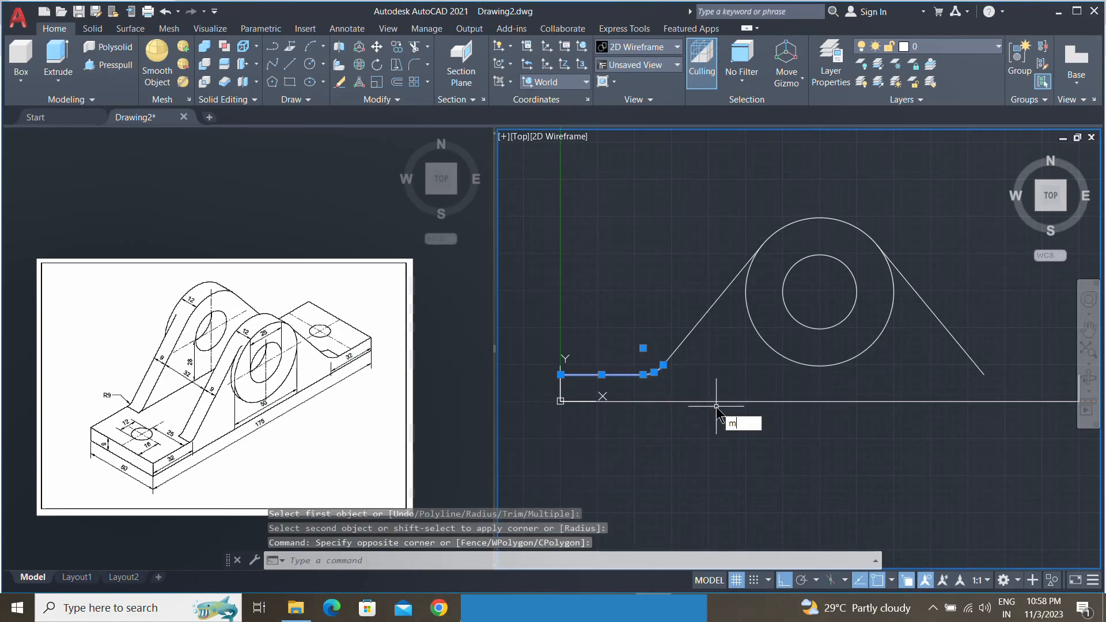
{"action": "type", "text": "i"}
{"action": "key", "text": "Return"}
{"action": "left_click", "coordinate": [819, 292]}
{"action": "left_click", "coordinate": [822, 466]}
{"action": "type", "text": "n"}
{"action": "key", "text": "Return"}
Trim the end of the right slanted line that extends past the mirrored fillet.
{"action": "middle_click_drag", "start_coordinate": [947, 394], "coordinate": [916, 397]}
{"action": "scroll", "coordinate": [916, 398], "scroll_direction": "up", "scroll_amount": 5}
{"action": "type", "text": "tr"}
{"action": "key", "text": "Return"}
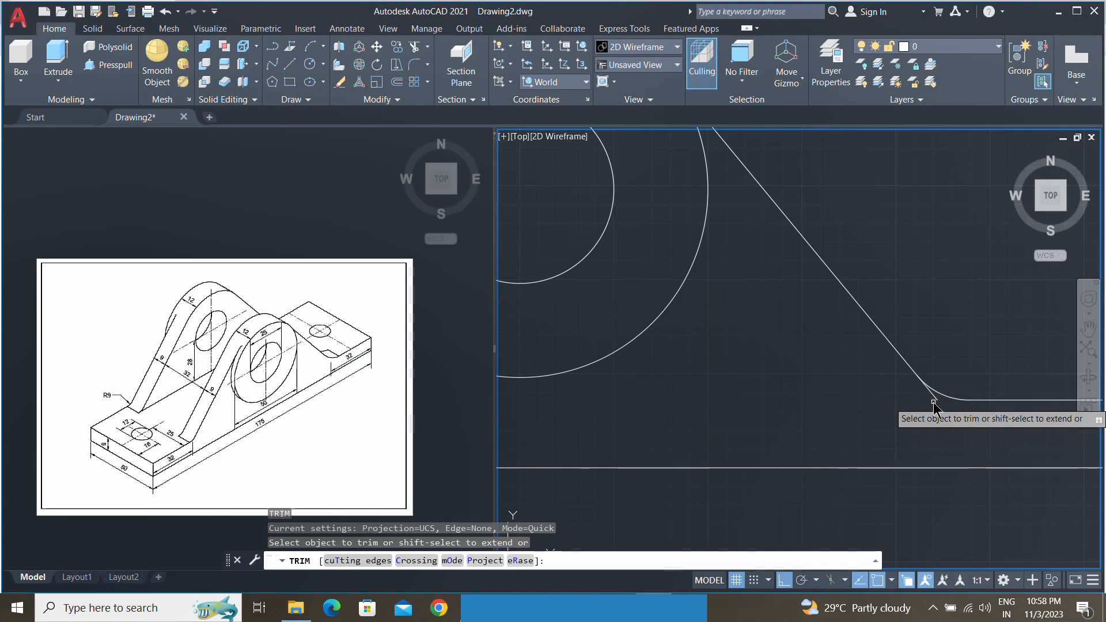
{"action": "left_click", "coordinate": [935, 399]}
{"action": "key", "text": "Escape"}
Draw a horizontal line along the base's upper edge joining the outer ends of the two fillets.
{"action": "scroll", "coordinate": [890, 423], "scroll_direction": "down", "scroll_amount": 5}
{"action": "middle_click_drag", "start_coordinate": [883, 418], "coordinate": [886, 415]}
{"action": "type", "text": "l"}
{"action": "key", "text": "Return"}
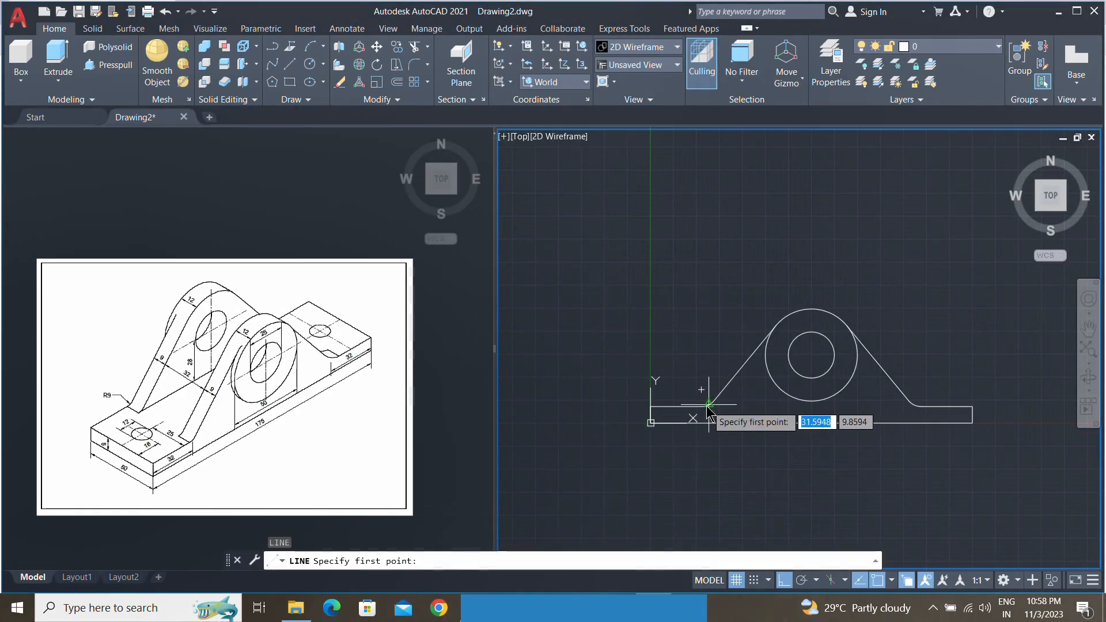
{"action": "left_click", "coordinate": [705, 405]}
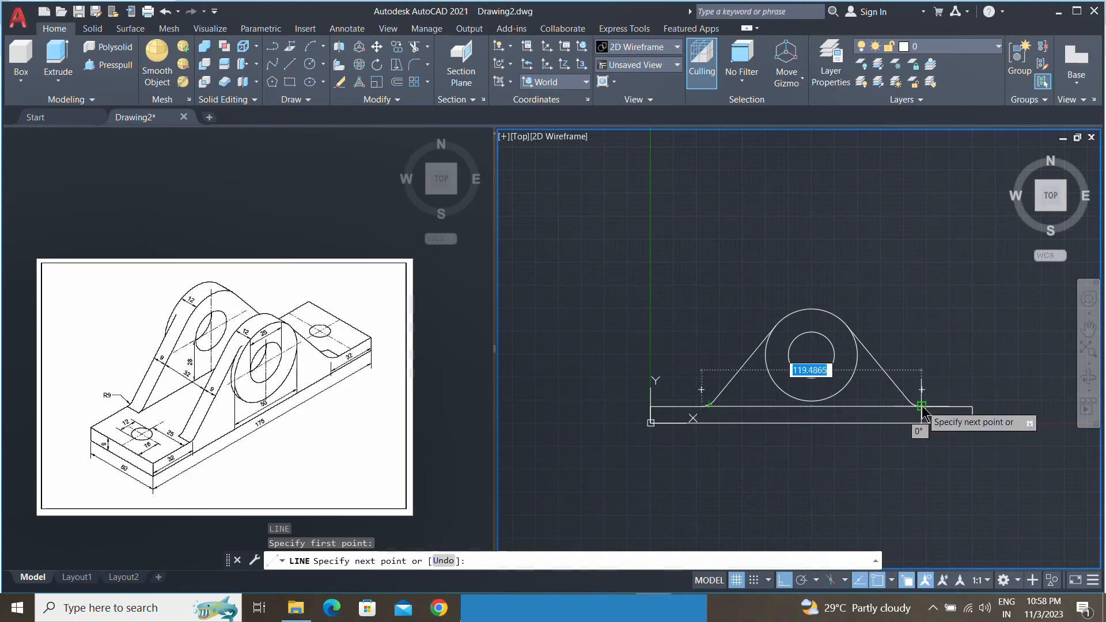
{"action": "key", "text": "Escape"}
{"action": "key", "text": "Escape"}
{"action": "middle_click_drag", "start_coordinate": [886, 360], "coordinate": [888, 339]}
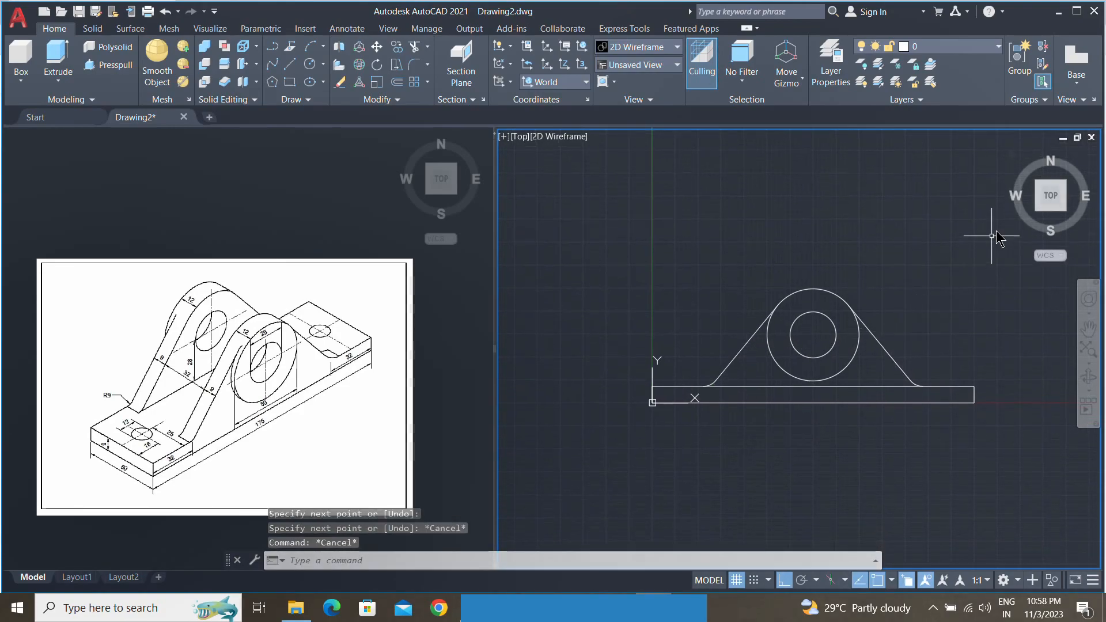
Press-pull the closed base profile downward by 50, working in the SW isometric view.
{"action": "left_click", "coordinate": [1037, 211]}
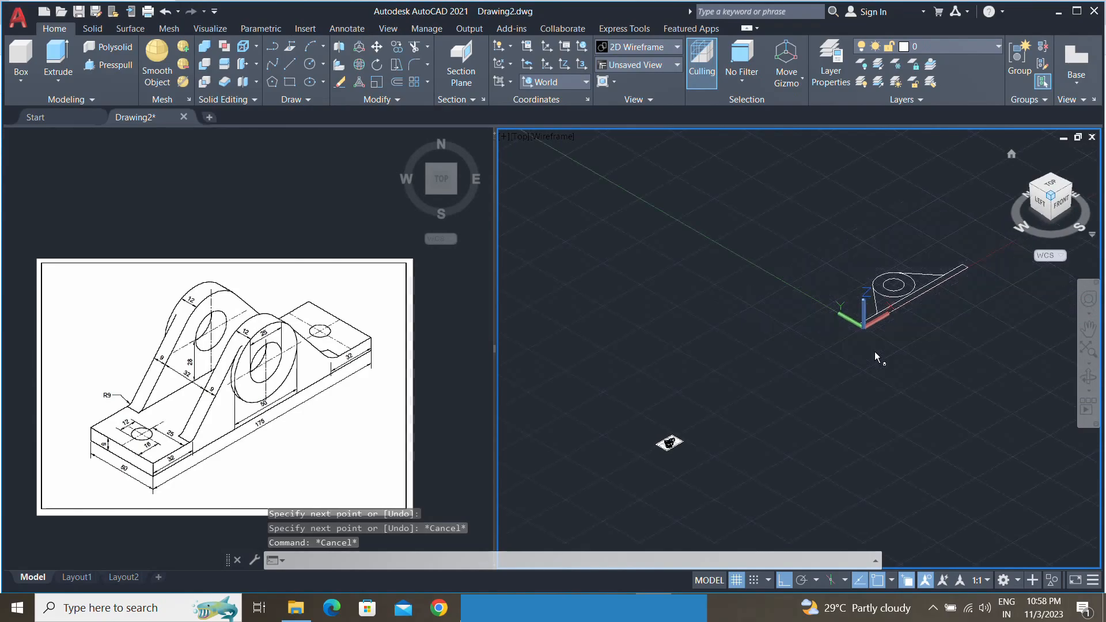
{"action": "mouse_move", "coordinate": [872, 333]}
{"action": "middle_mouse_down"}
{"action": "mouse_move", "coordinate": [790, 451]}
{"action": "mouse_move", "coordinate": [676, 499]}
{"action": "middle_mouse_up"}
{"action": "scroll", "coordinate": [790, 450], "scroll_direction": "up", "scroll_amount": 6}
{"action": "scroll", "coordinate": [750, 469], "scroll_direction": "down", "scroll_amount": 2}
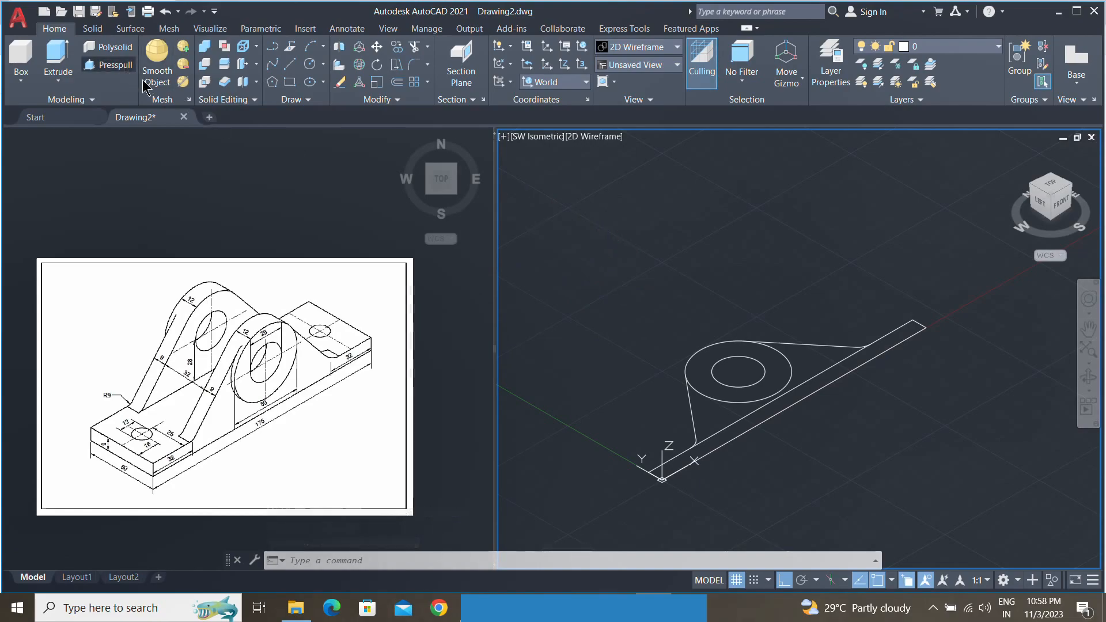
{"action": "left_click", "coordinate": [110, 65]}
{"action": "left_click", "coordinate": [735, 436]}
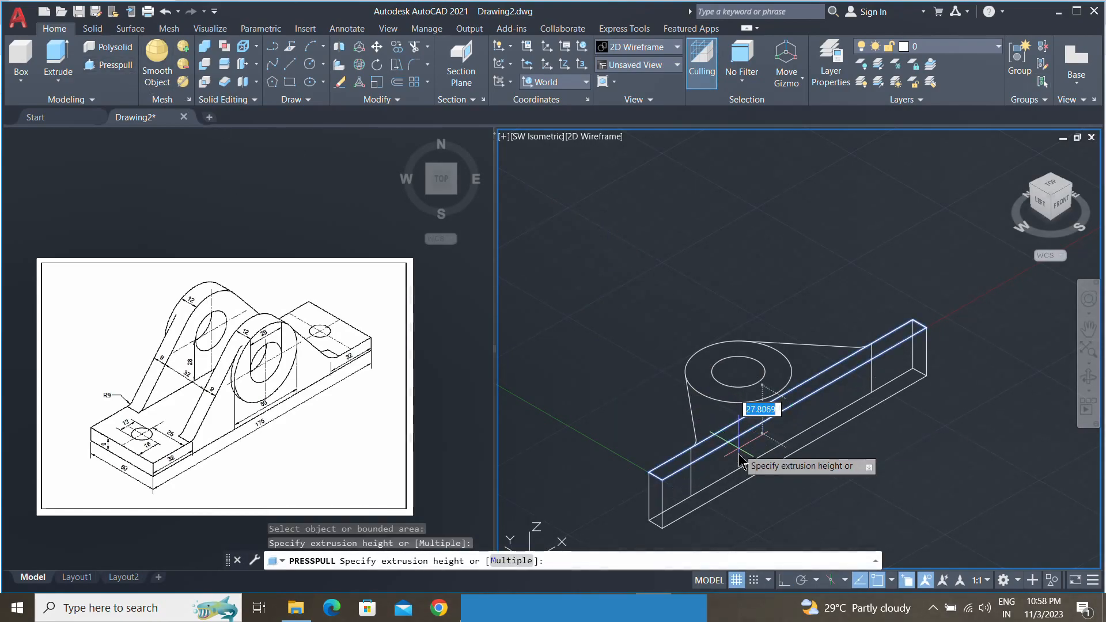
{"action": "type", "text": "50"}
{"action": "key", "text": "Return"}
{"action": "key", "text": "Escape"}
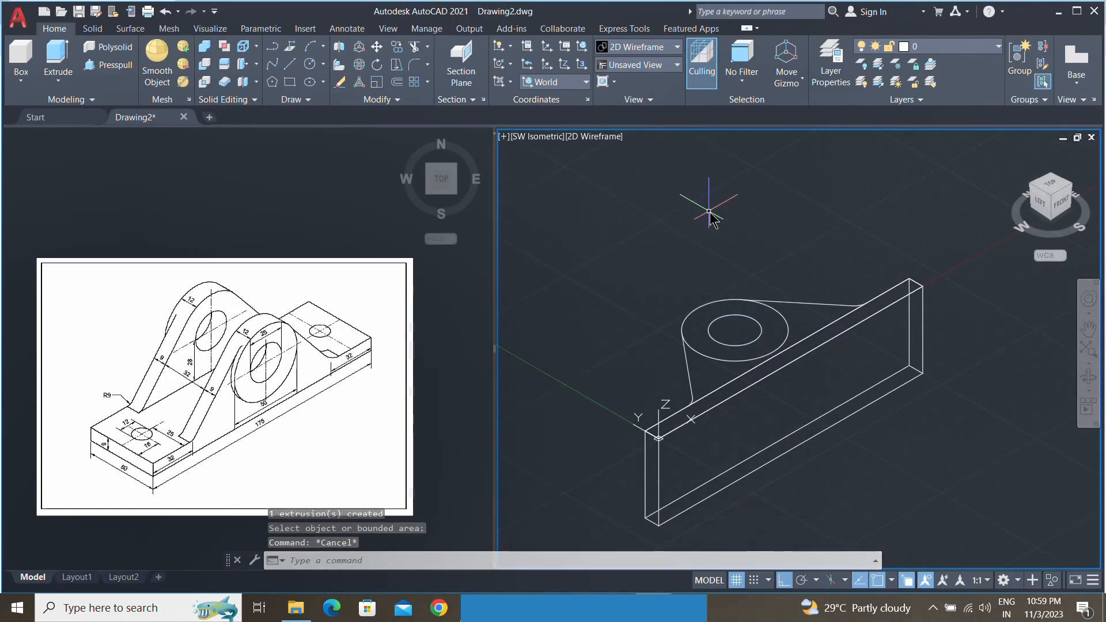
Display the model in the Shaded with Edges visual style and turn off the grid.
{"action": "left_click", "coordinate": [622, 51]}
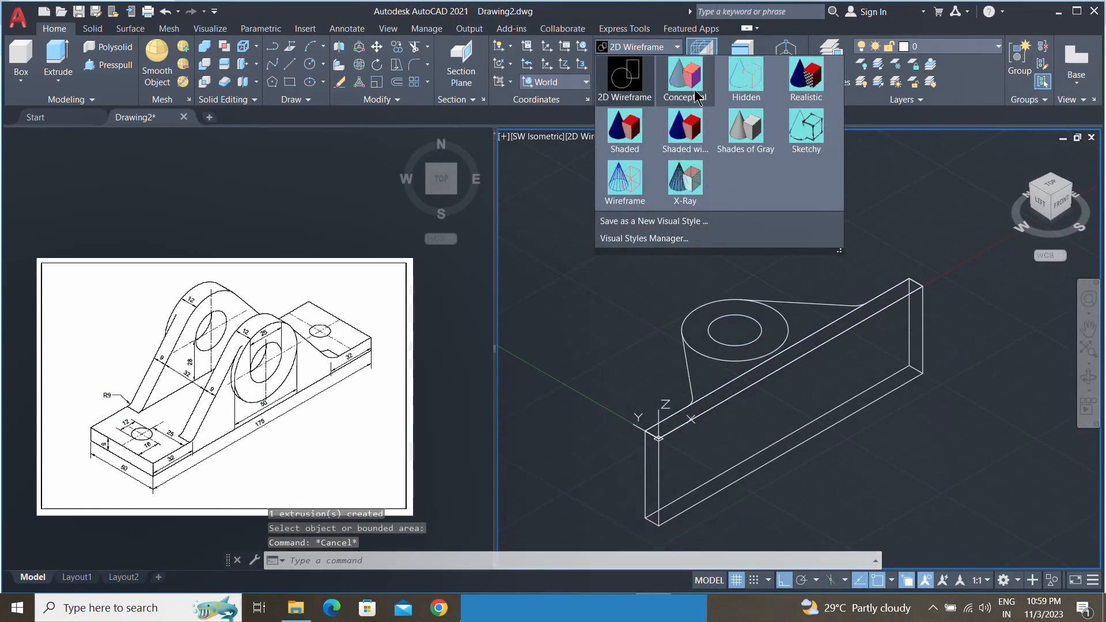
{"action": "left_click", "coordinate": [749, 134]}
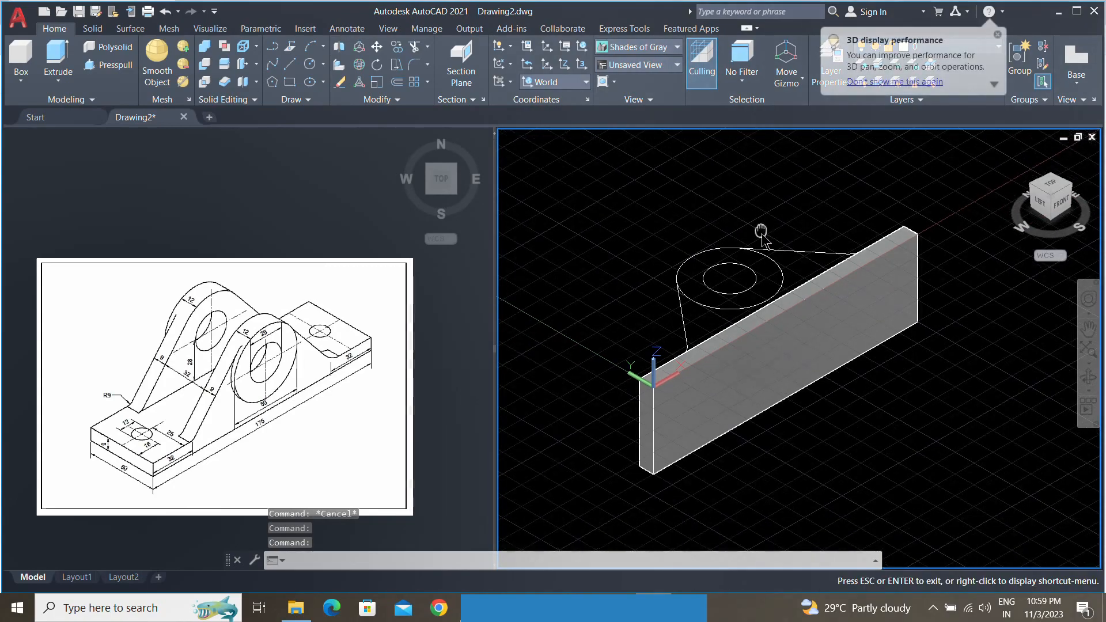
{"action": "left_click", "coordinate": [632, 50]}
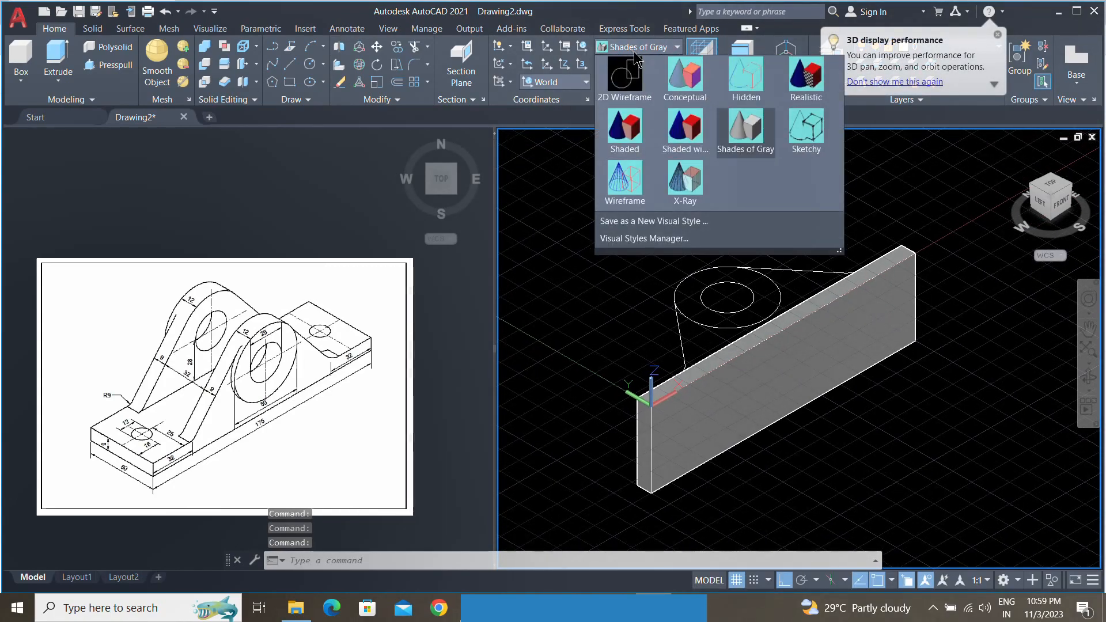
{"action": "left_click", "coordinate": [683, 128]}
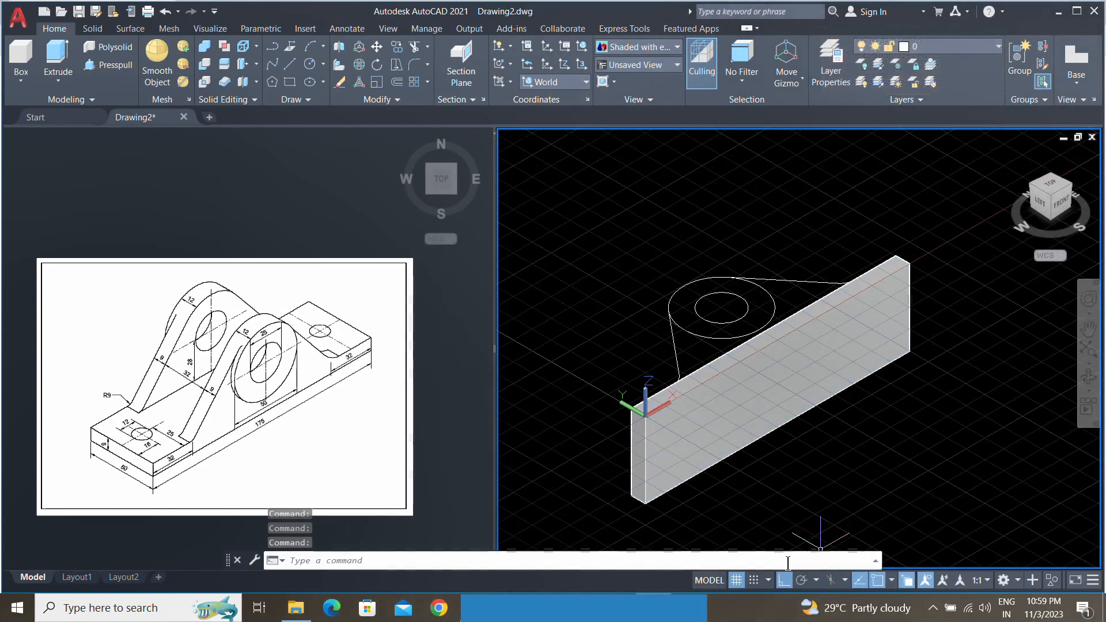
{"action": "left_click", "coordinate": [739, 583]}
{"action": "middle_click_drag", "start_coordinate": [714, 380], "coordinate": [721, 370]}
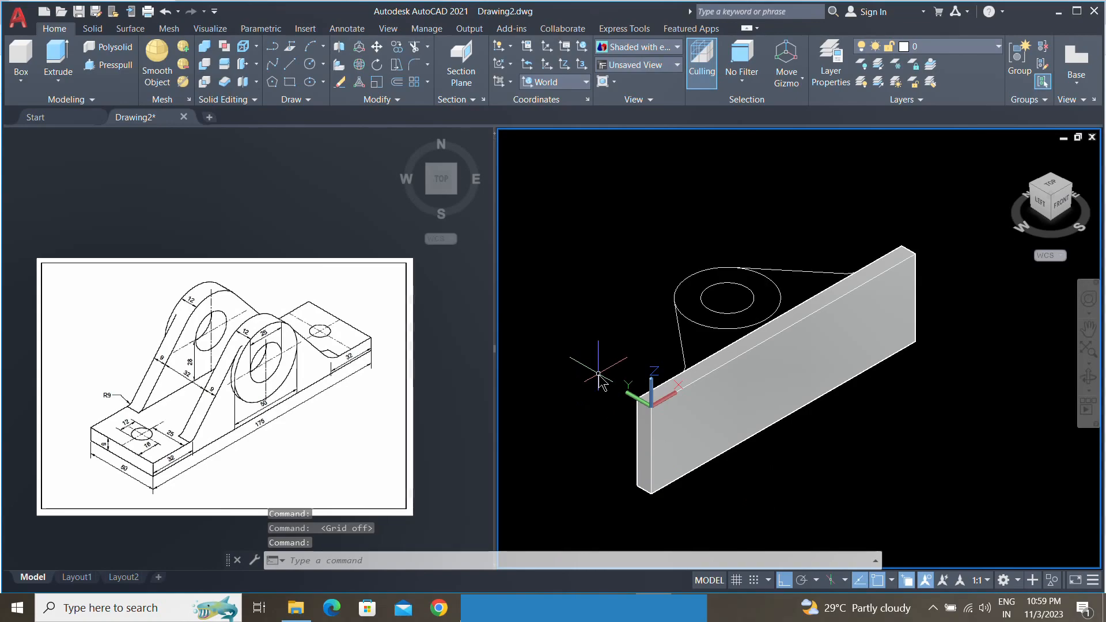
Turn off the UCS icon with the UCSICON command.
{"action": "type", "text": "ucsicon"}
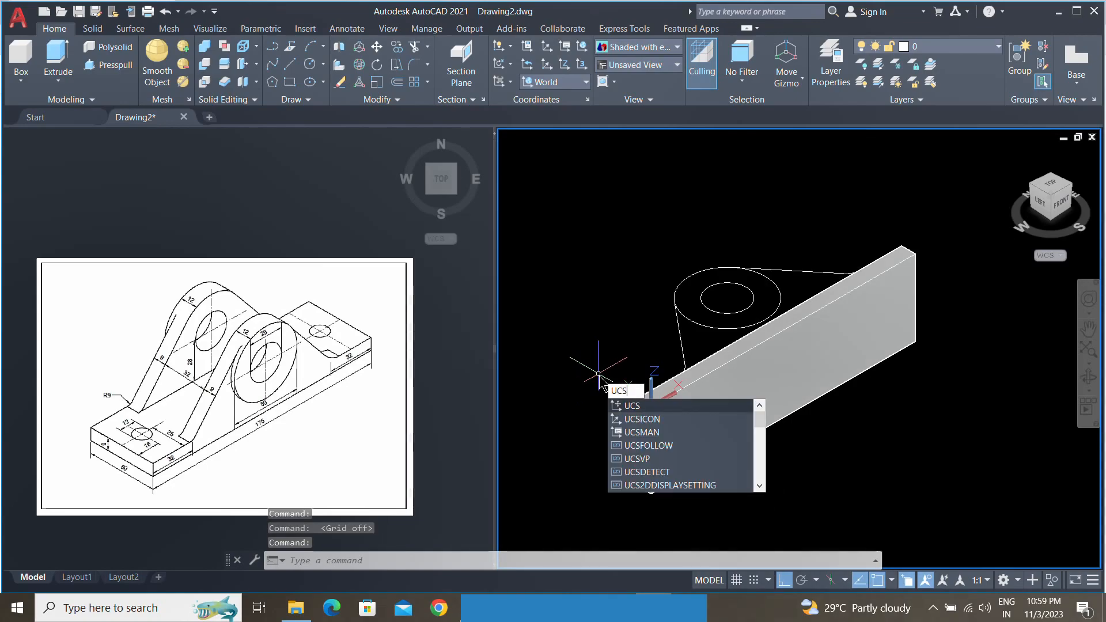
{"action": "key", "text": "Return"}
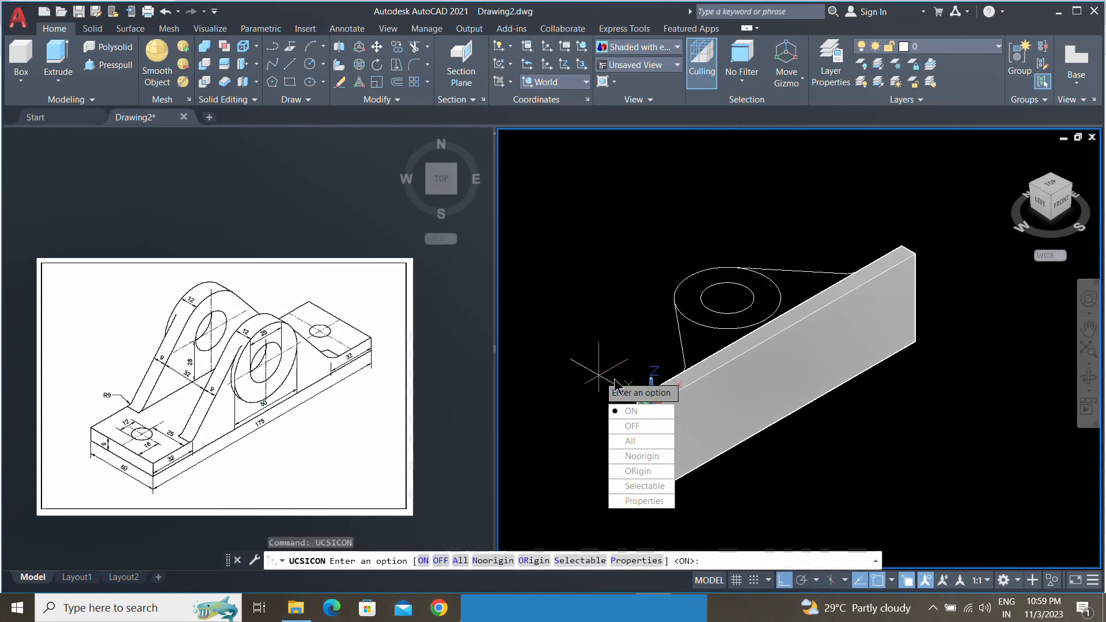
{"action": "key", "text": "Return"}
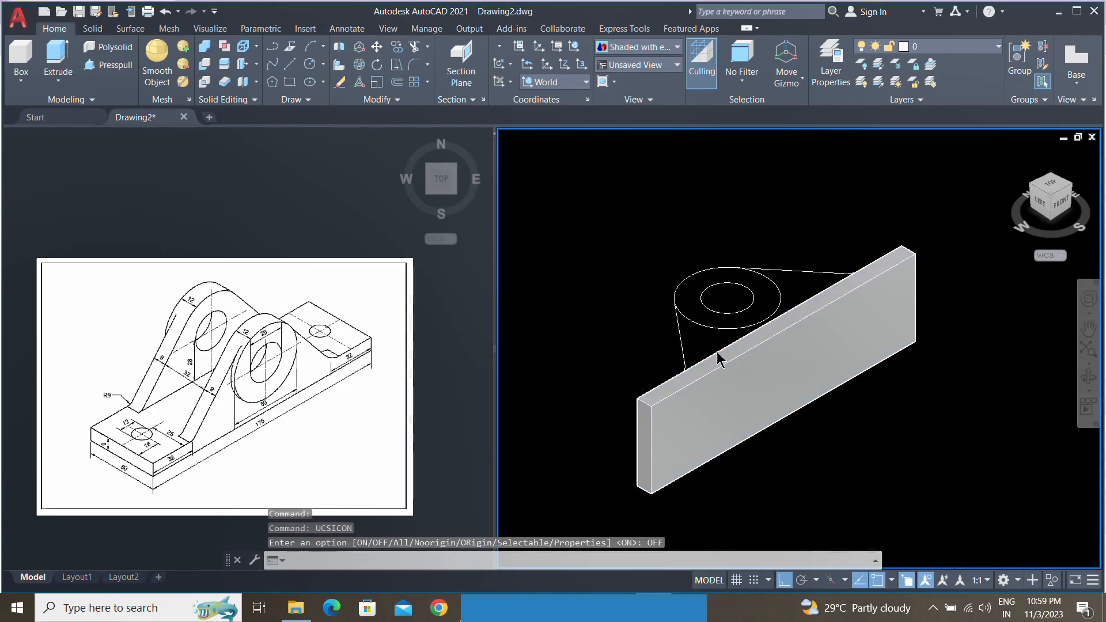
Press-pull the web area between the base, the tangent lines and the outer circle downward by 9.
{"action": "middle_click_drag", "start_coordinate": [698, 361], "coordinate": [699, 348]}
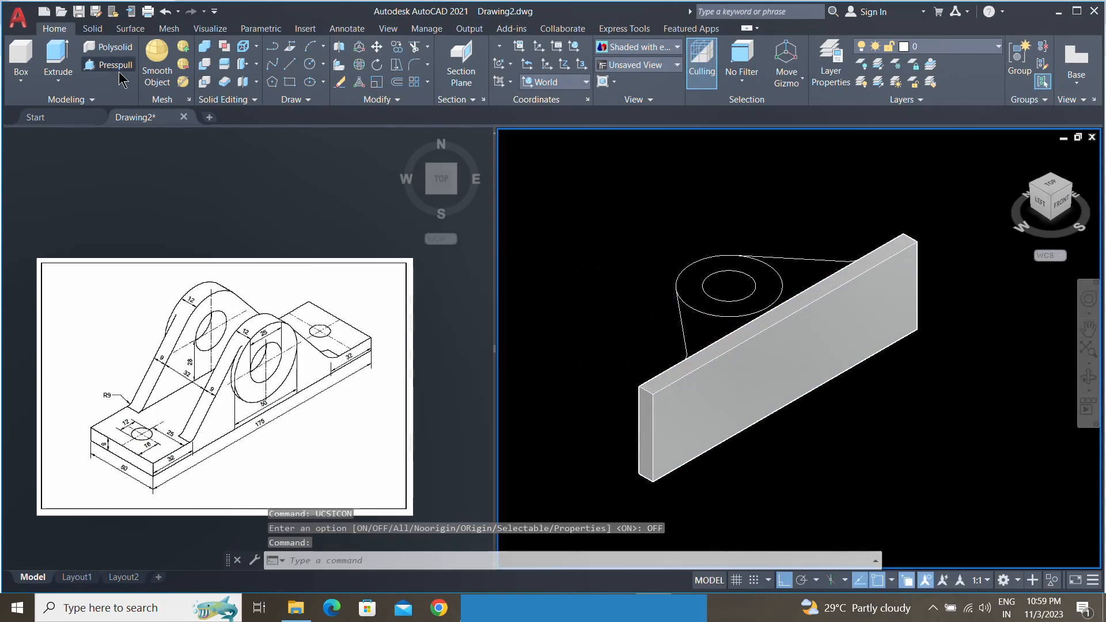
{"action": "key", "text": "ctrl+shift+e"}
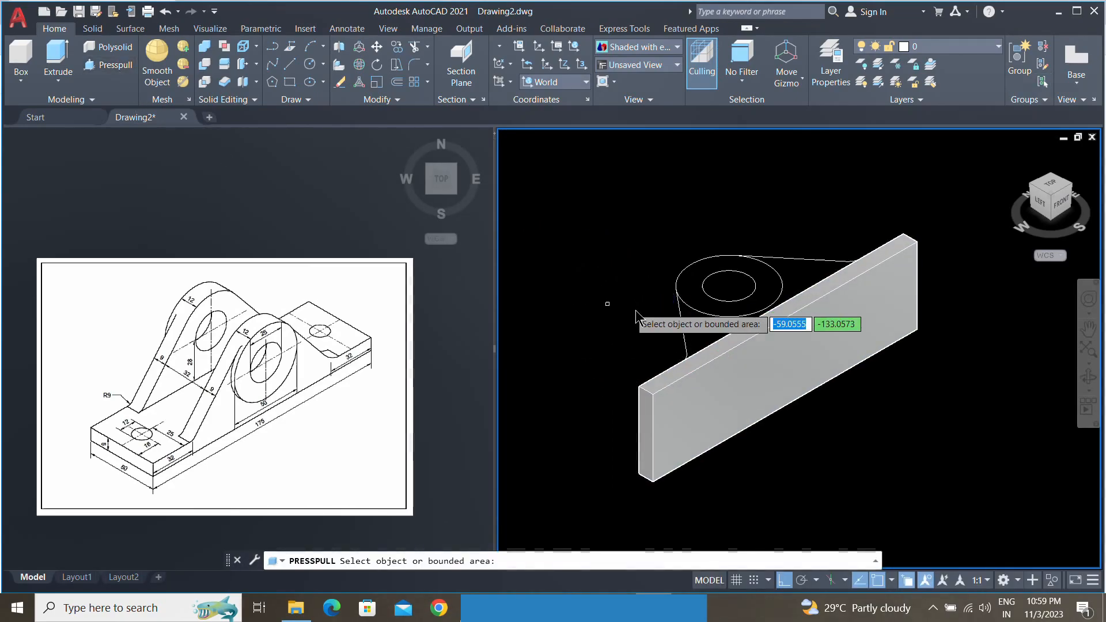
{"action": "left_click", "coordinate": [697, 345]}
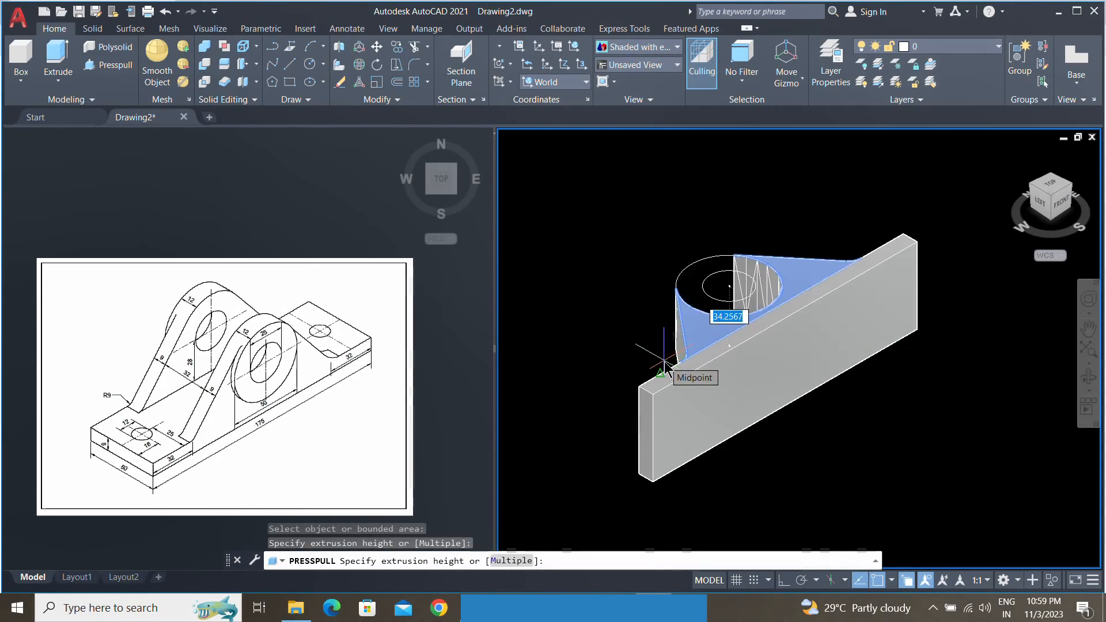
{"action": "type", "text": "9"}
{"action": "key", "text": "Return"}
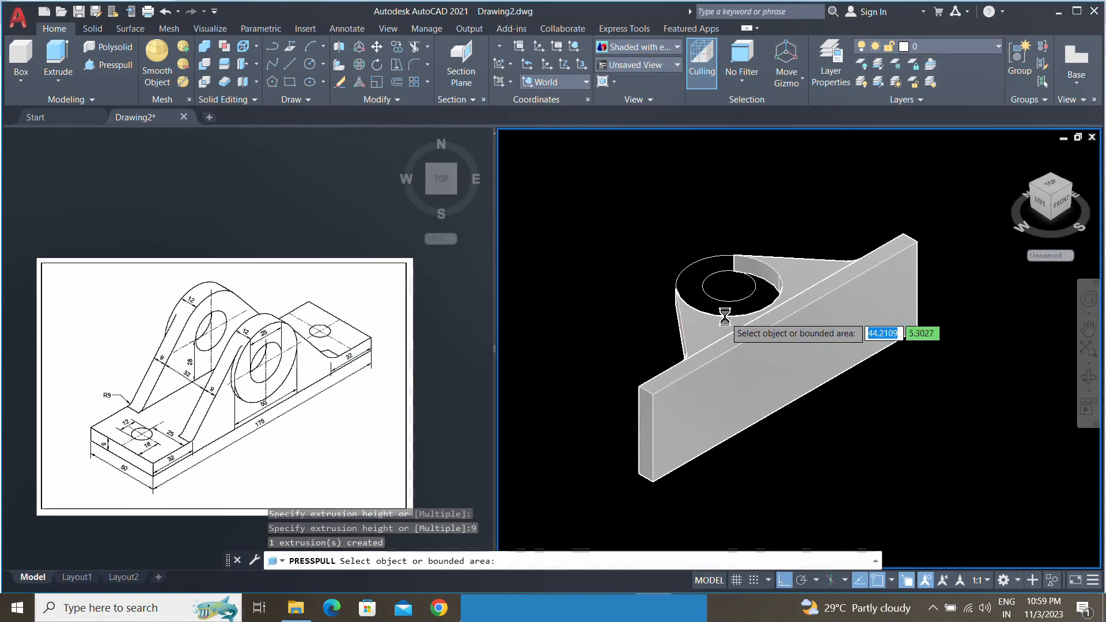
Press-pull the ring area between the two circles downward by 12.
{"action": "left_click", "coordinate": [725, 311]}
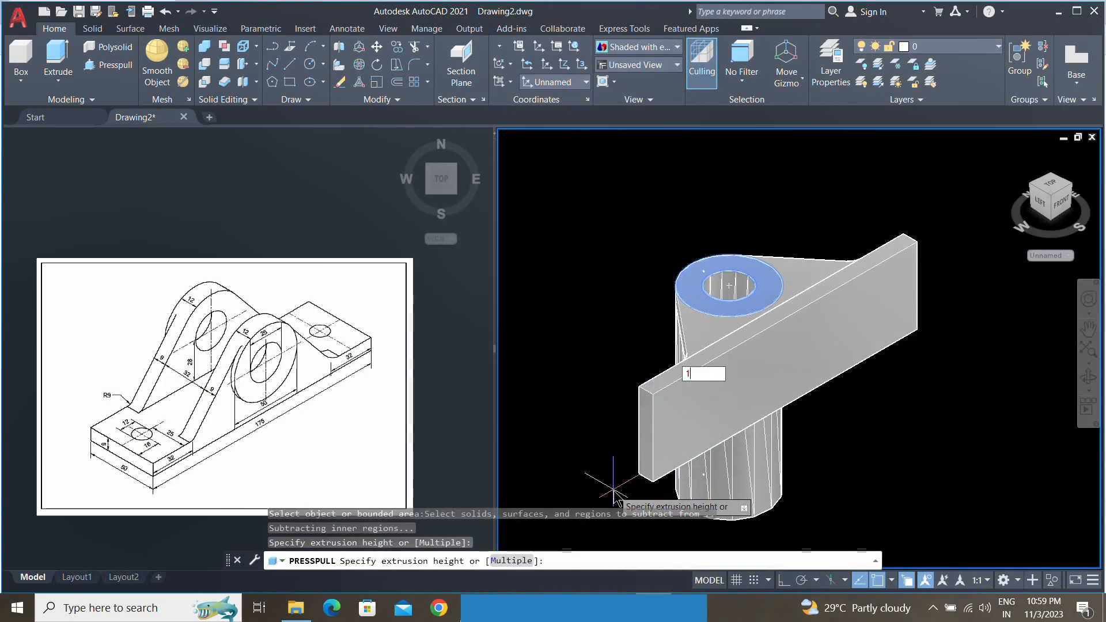
{"action": "type", "text": "12"}
{"action": "key", "text": "Return"}
{"action": "key", "text": "Escape"}
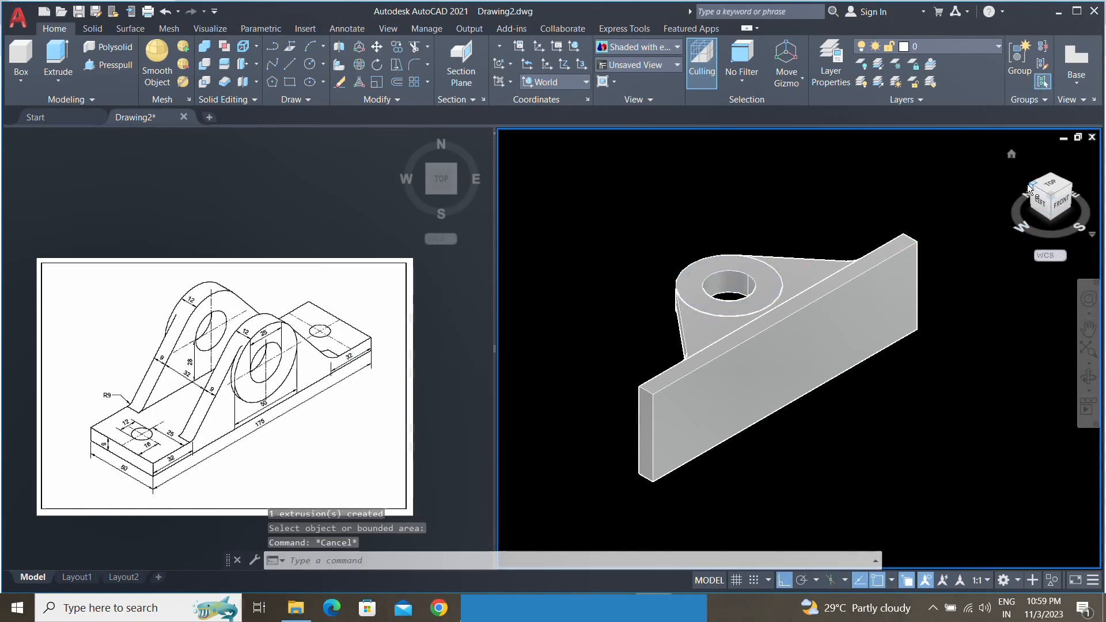
Move the ring solid up along the Z axis by 3.
{"action": "left_click", "coordinate": [695, 282]}
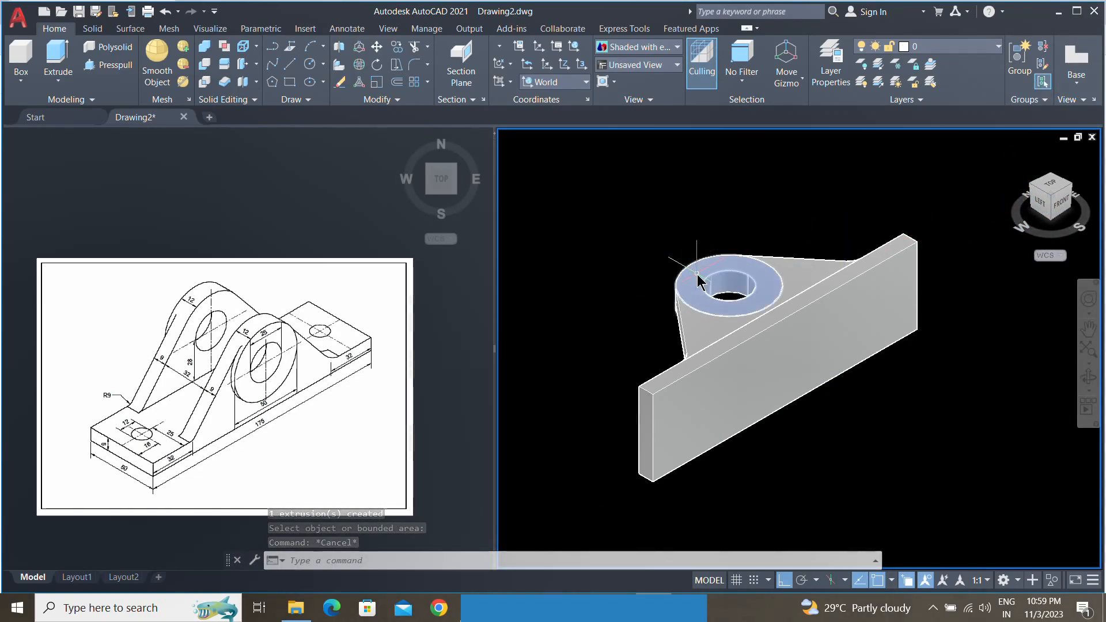
{"action": "type", "text": "m"}
{"action": "key", "text": "Return"}
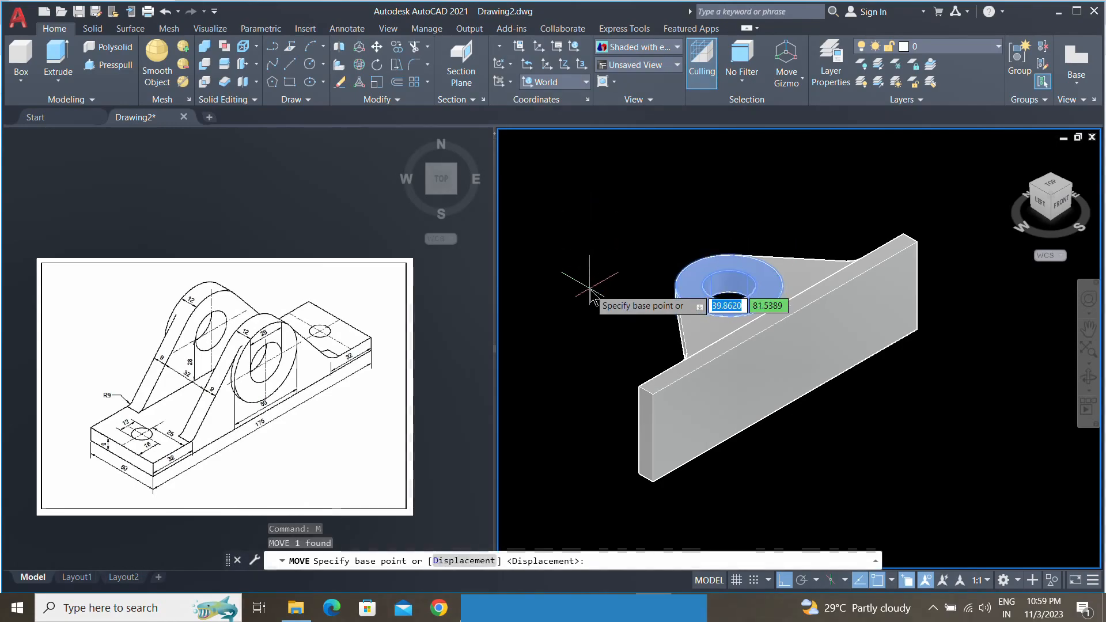
{"action": "left_click", "coordinate": [589, 287]}
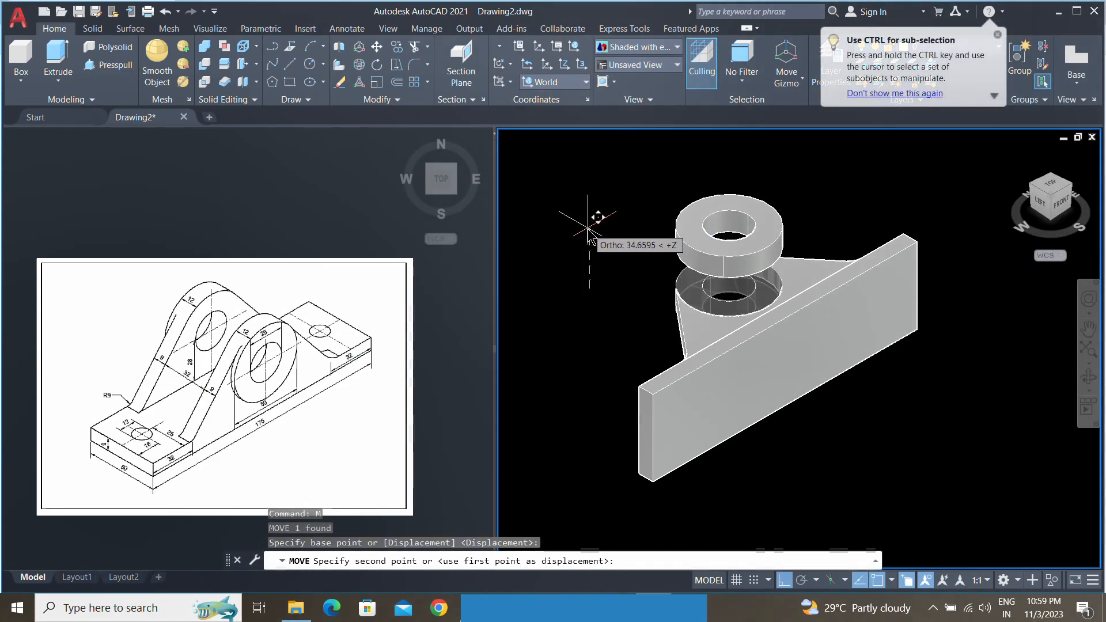
{"action": "type", "text": "3"}
{"action": "key", "text": "Return"}
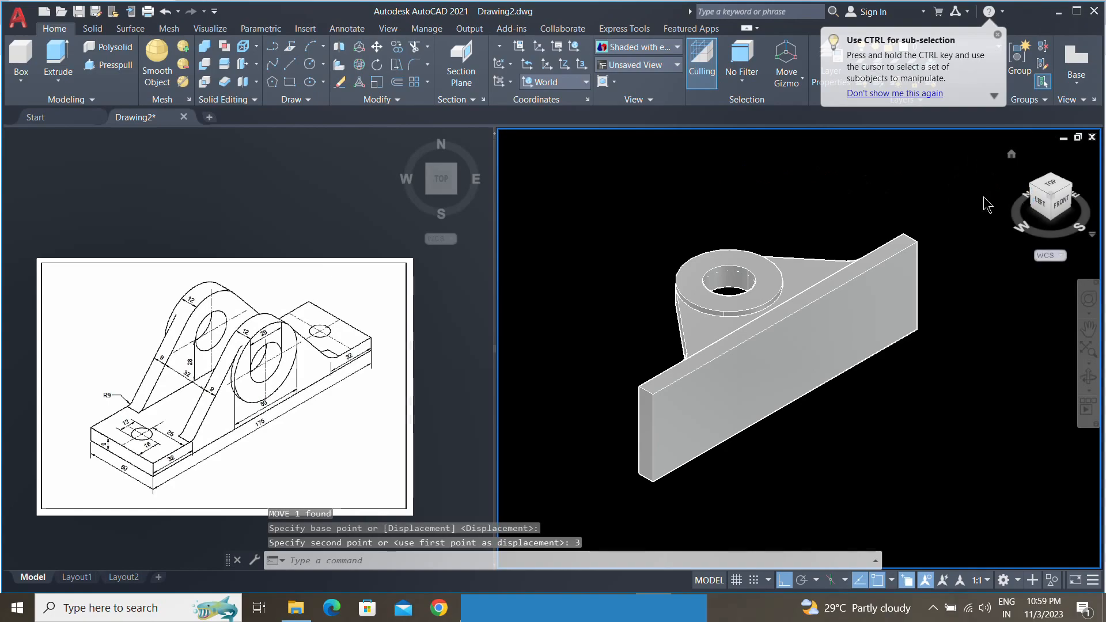
Mirror the web and ring solids to the opposite side with a three-point plane through the base's mid-height, keeping the originals.
{"action": "middle_click_drag", "start_coordinate": [786, 224], "coordinate": [798, 214]}
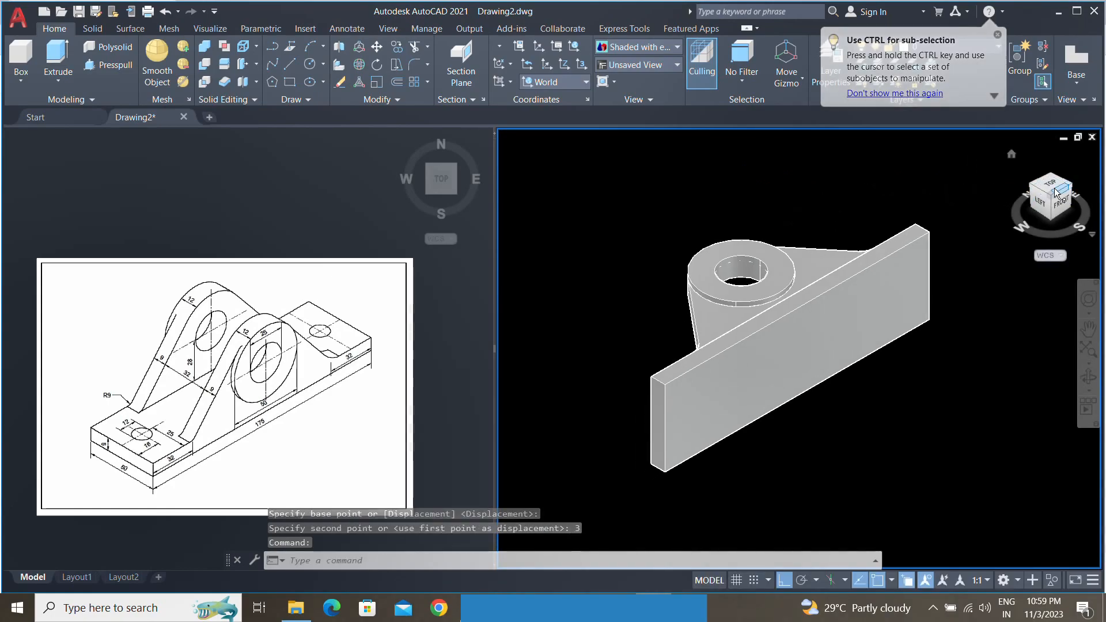
{"action": "left_click", "coordinate": [1033, 186]}
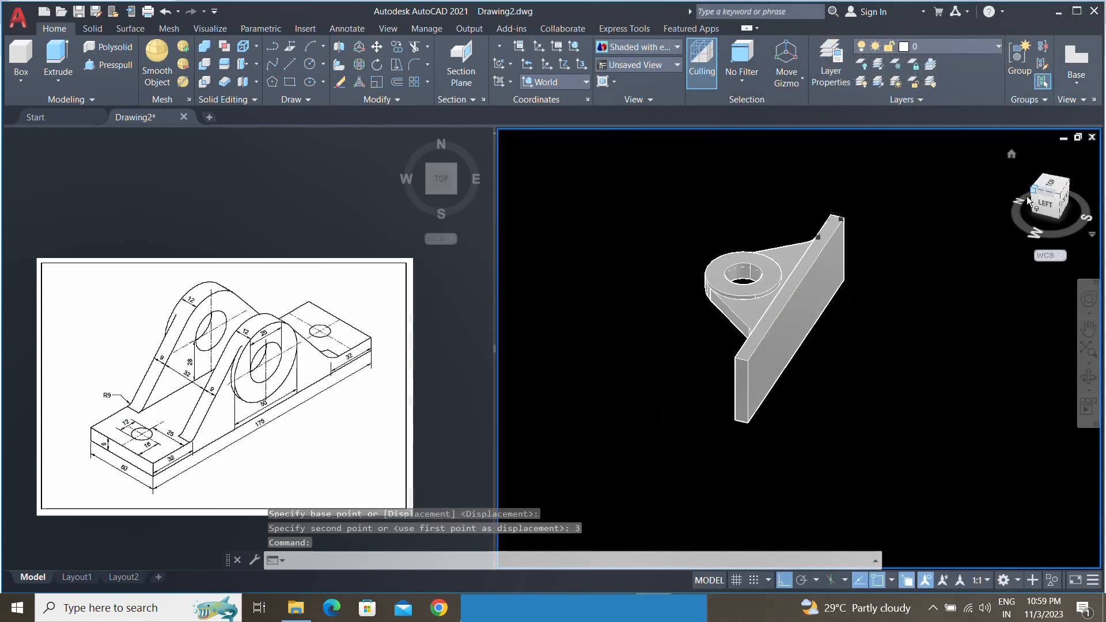
{"action": "scroll", "coordinate": [664, 310], "scroll_direction": "up", "scroll_amount": 4}
{"action": "middle_click_drag", "start_coordinate": [692, 317], "coordinate": [674, 405]}
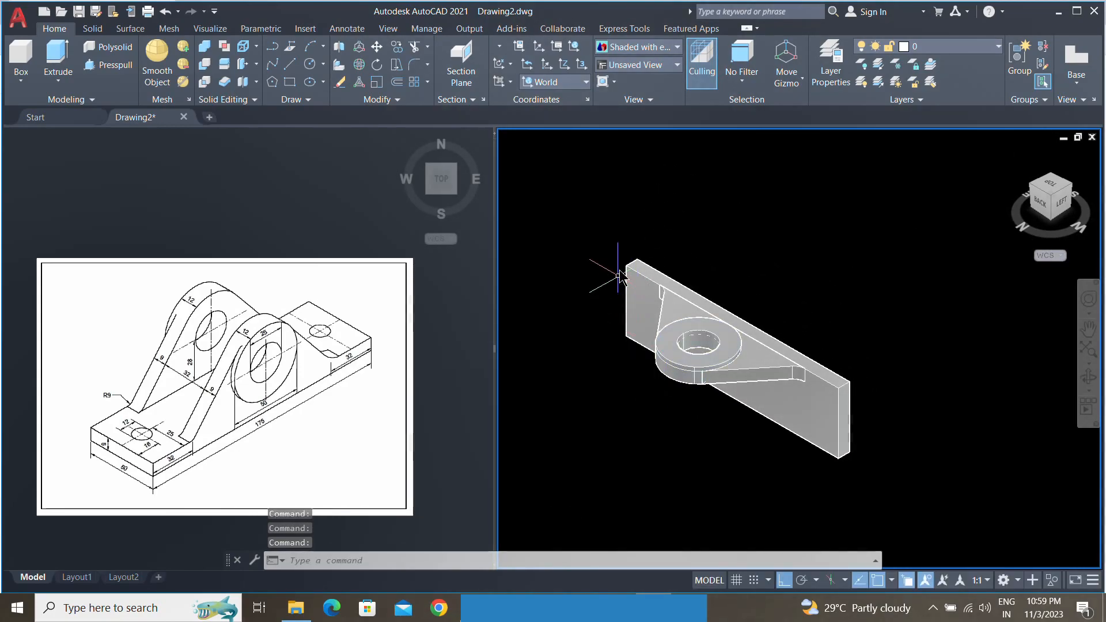
{"action": "left_click", "coordinate": [344, 51]}
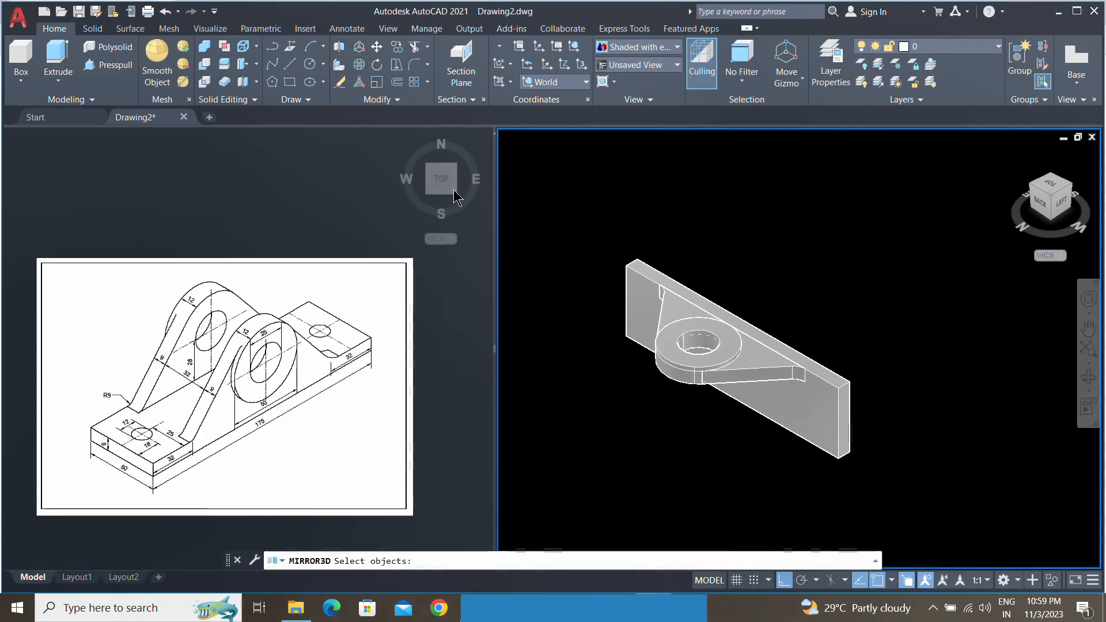
{"action": "left_click", "coordinate": [758, 366]}
{"action": "left_click", "coordinate": [838, 411]}
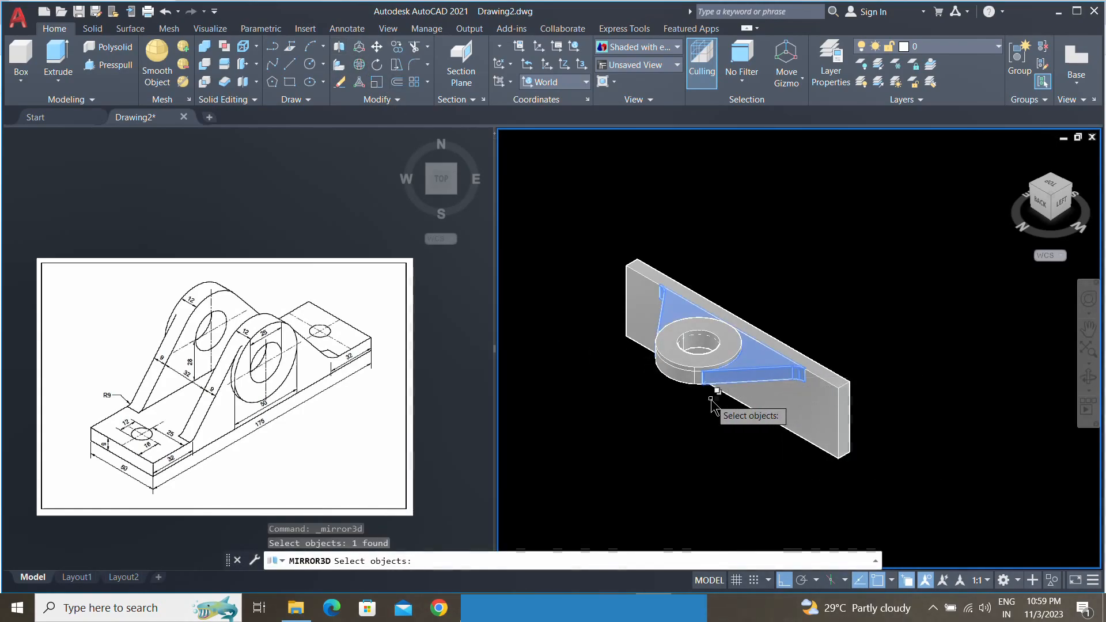
{"action": "left_click", "coordinate": [679, 375]}
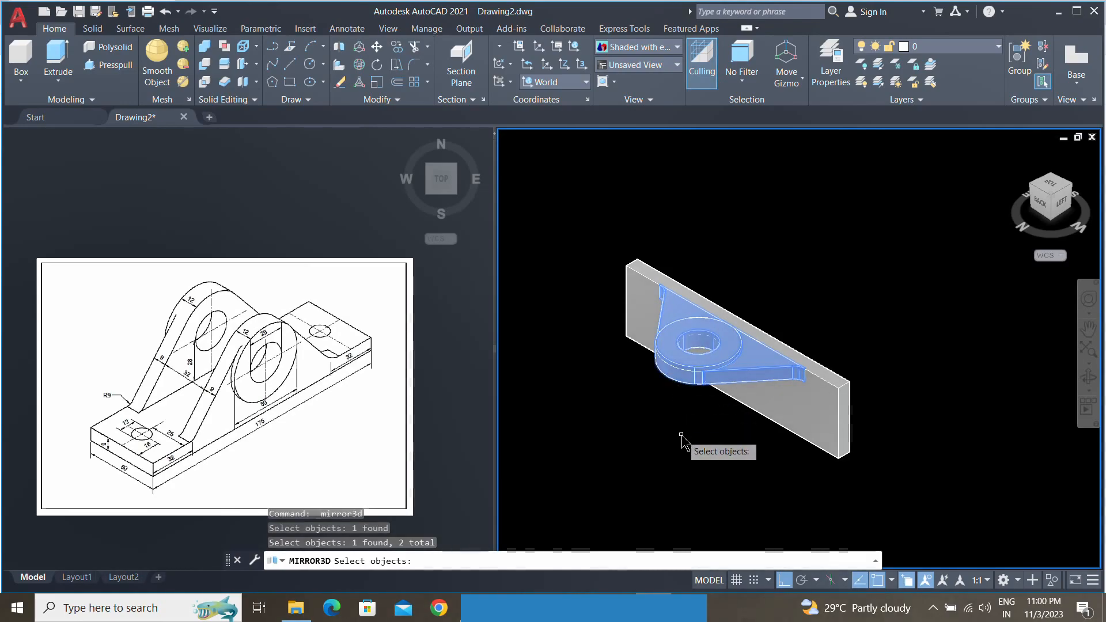
{"action": "key", "text": "Return"}
{"action": "left_click", "coordinate": [520, 561]}
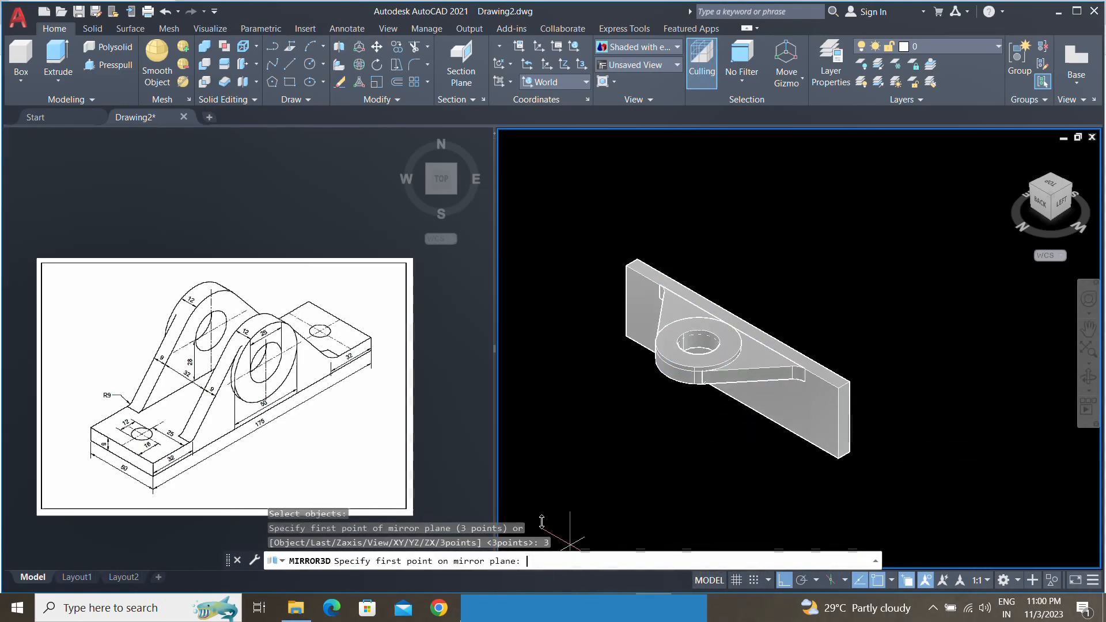
{"action": "left_click", "coordinate": [627, 304]}
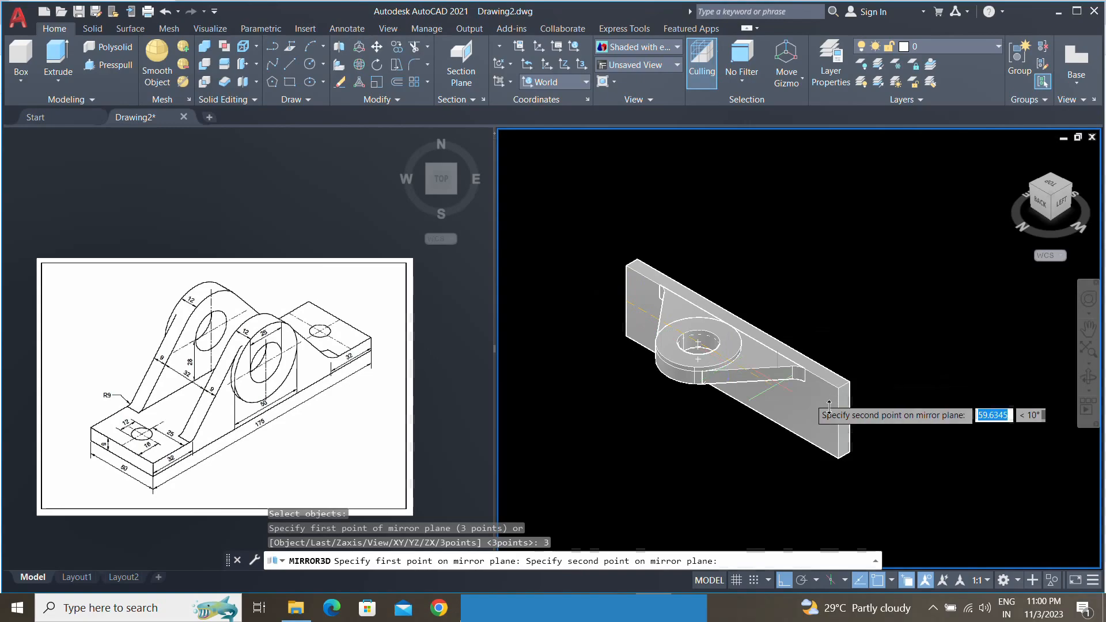
{"action": "left_click", "coordinate": [836, 424]}
{"action": "left_click", "coordinate": [967, 302]}
{"action": "left_click", "coordinate": [999, 354]}
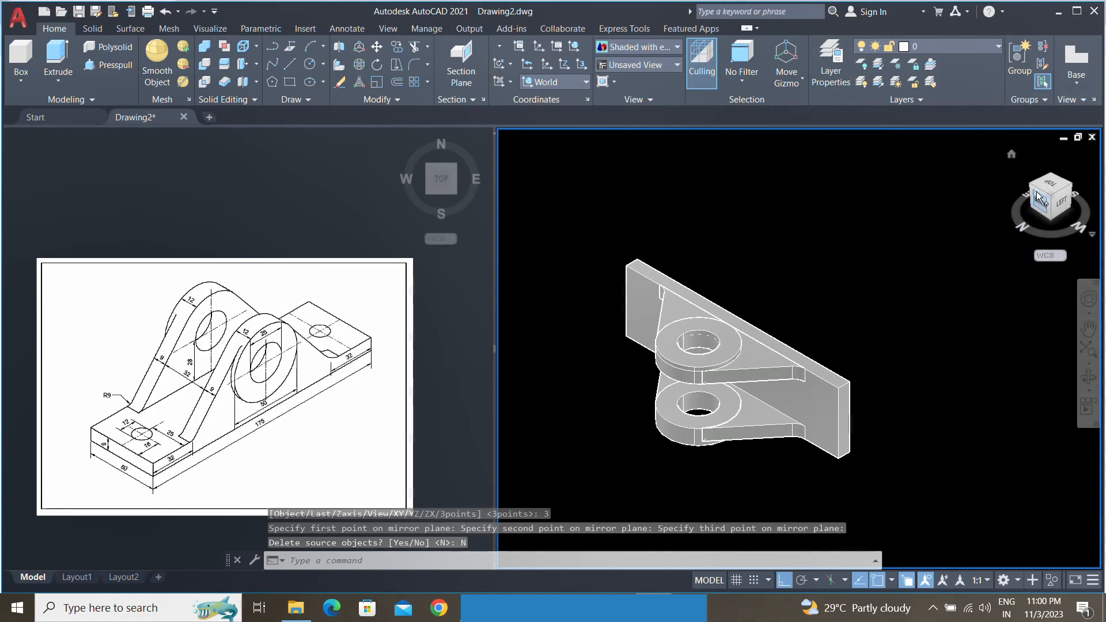
Union the base, both webs and both rings into a single solid.
{"action": "left_click", "coordinate": [1046, 189]}
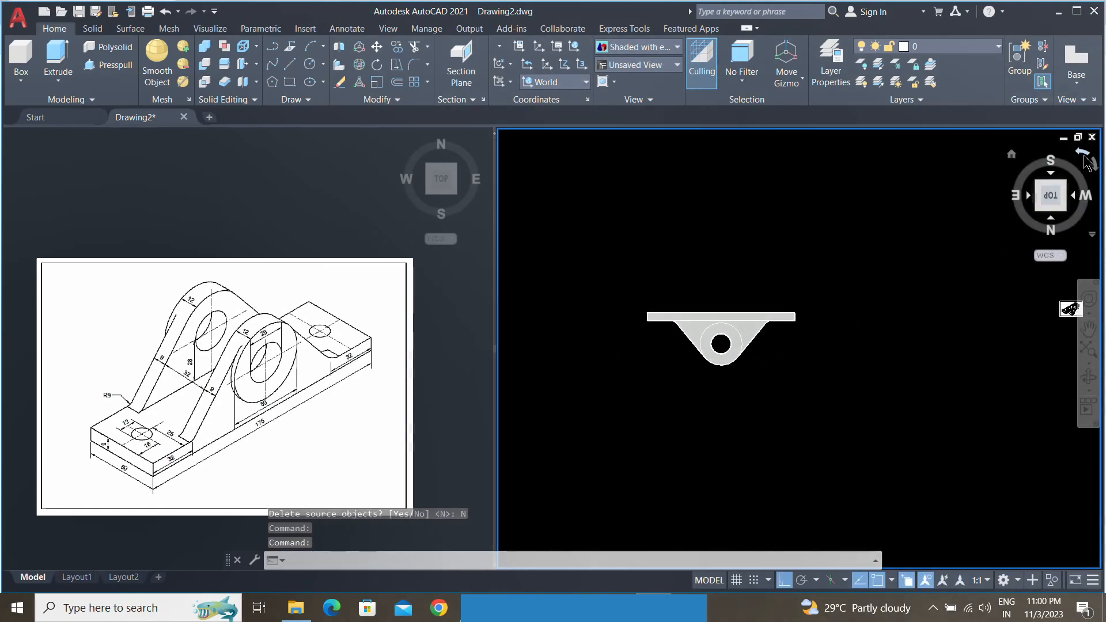
{"action": "left_click", "coordinate": [1086, 161]}
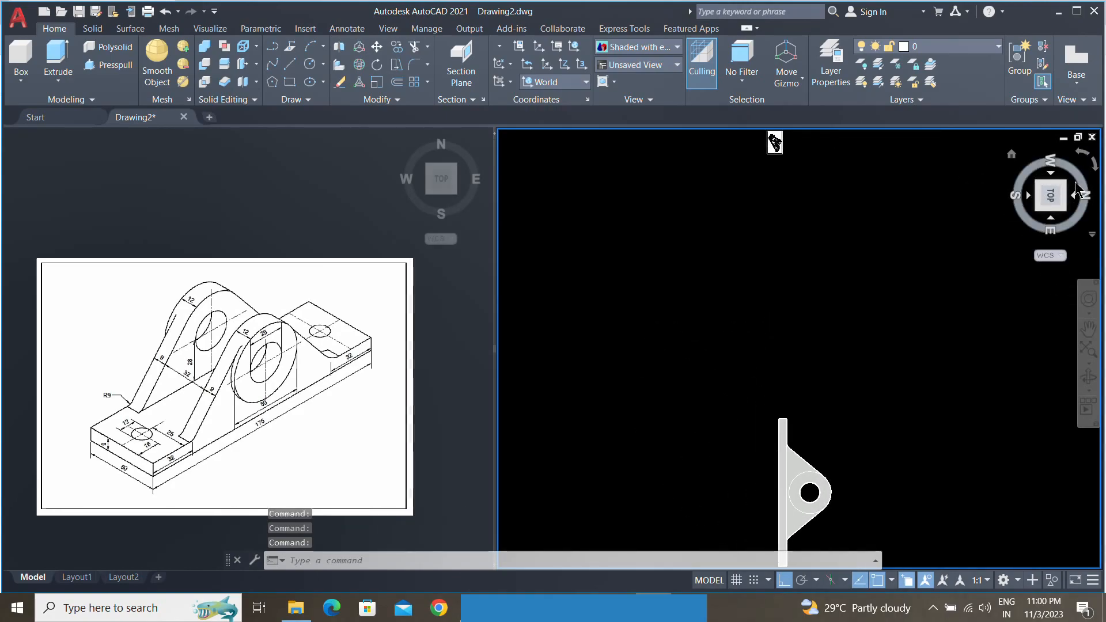
{"action": "left_click", "coordinate": [1083, 162]}
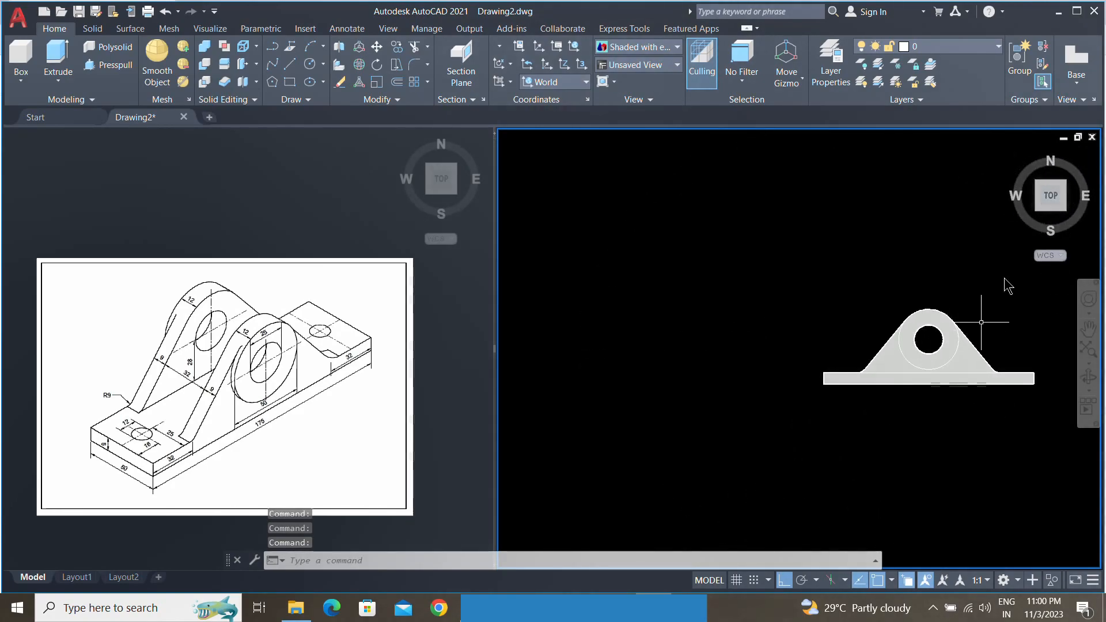
{"action": "left_click", "coordinate": [1035, 209]}
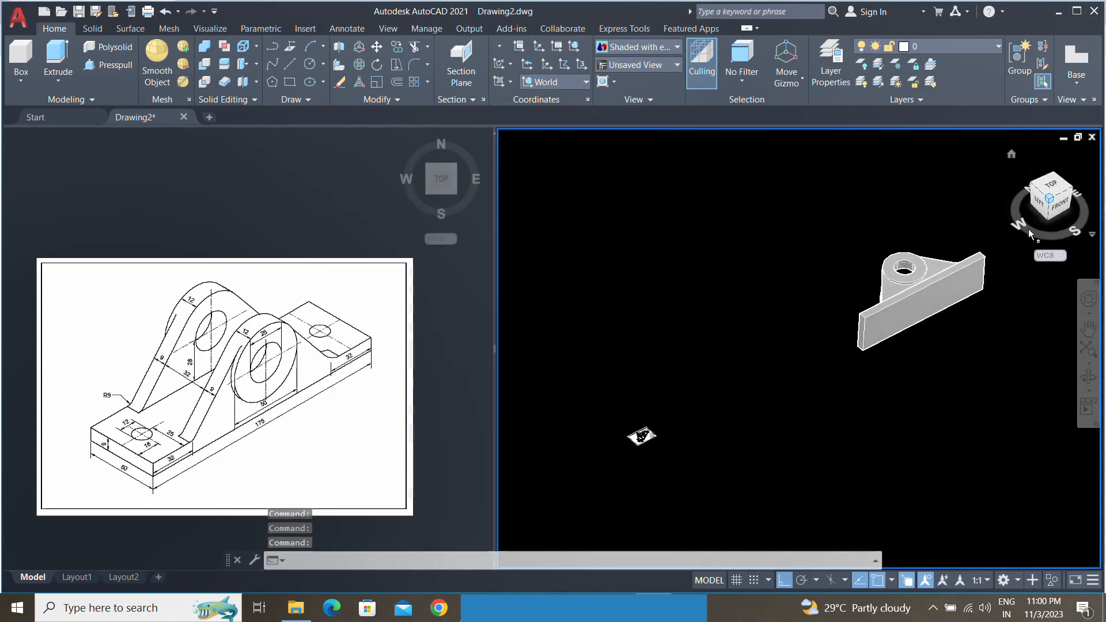
{"action": "middle_click_drag", "start_coordinate": [930, 293], "coordinate": [799, 332]}
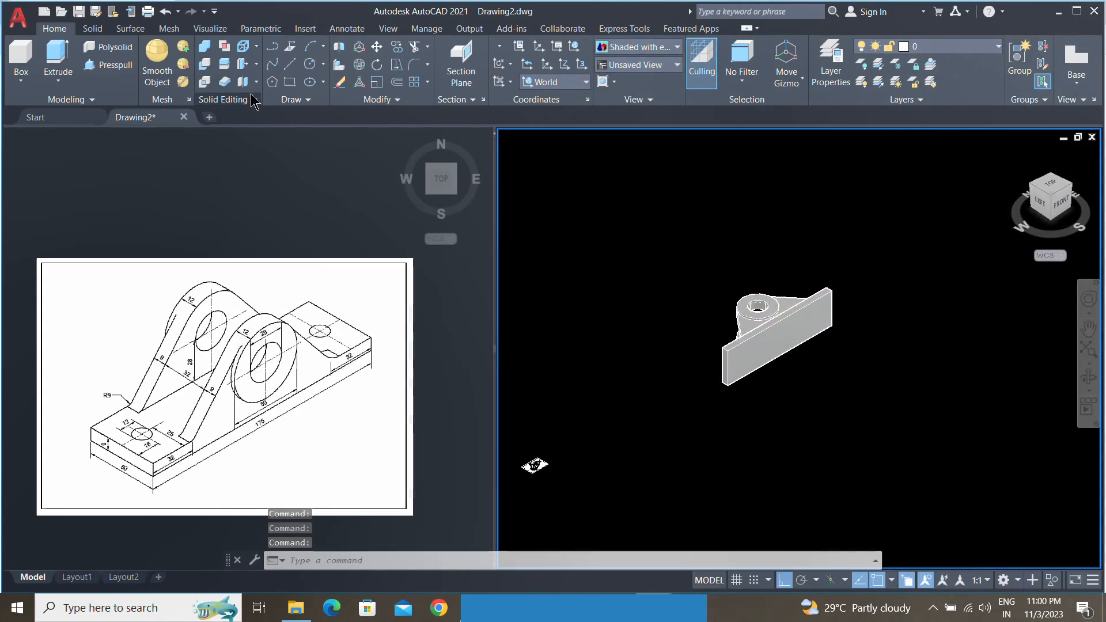
{"action": "left_click", "coordinate": [913, 426]}
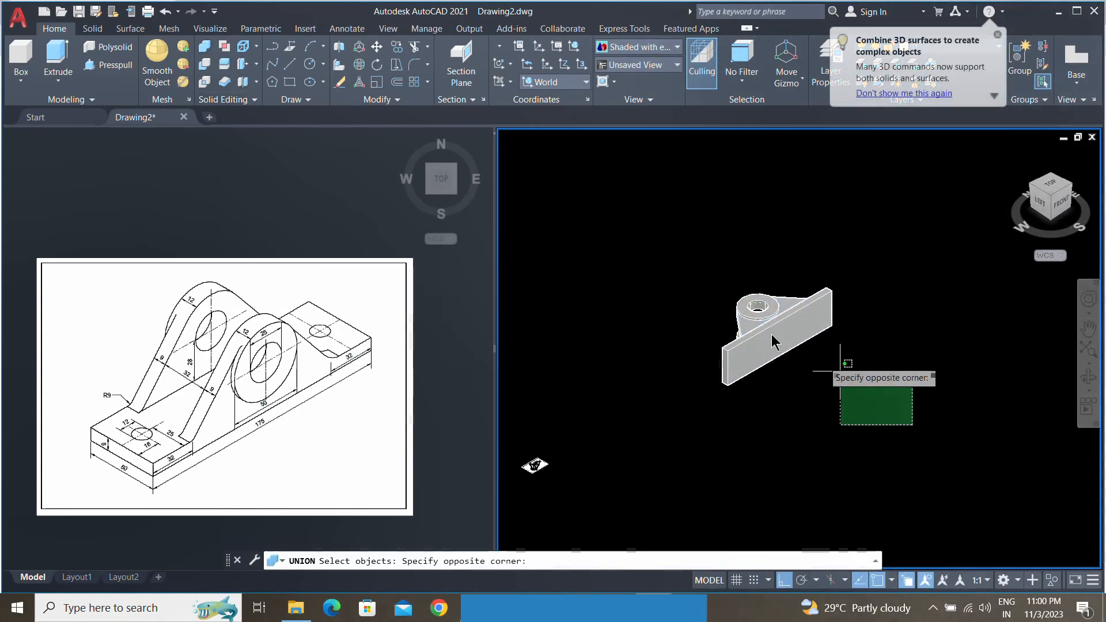
{"action": "left_click", "coordinate": [626, 226]}
{"action": "key", "text": "Return"}
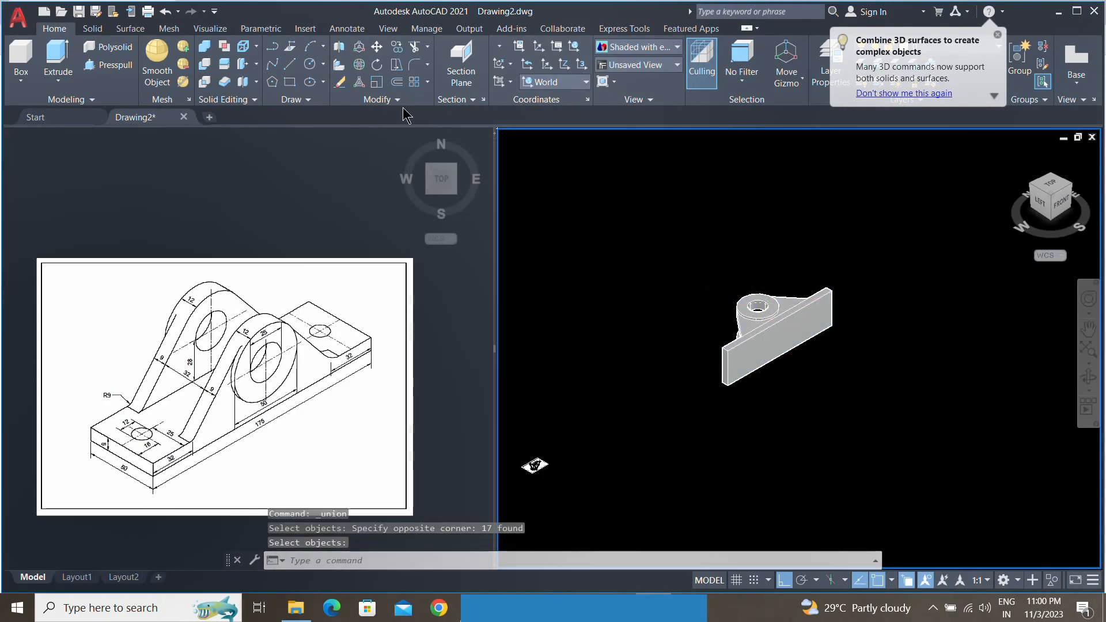
Rotate the united bracket in 3D about the X axis so its base lies flat and the lugs stand upright.
{"action": "left_click", "coordinate": [360, 64]}
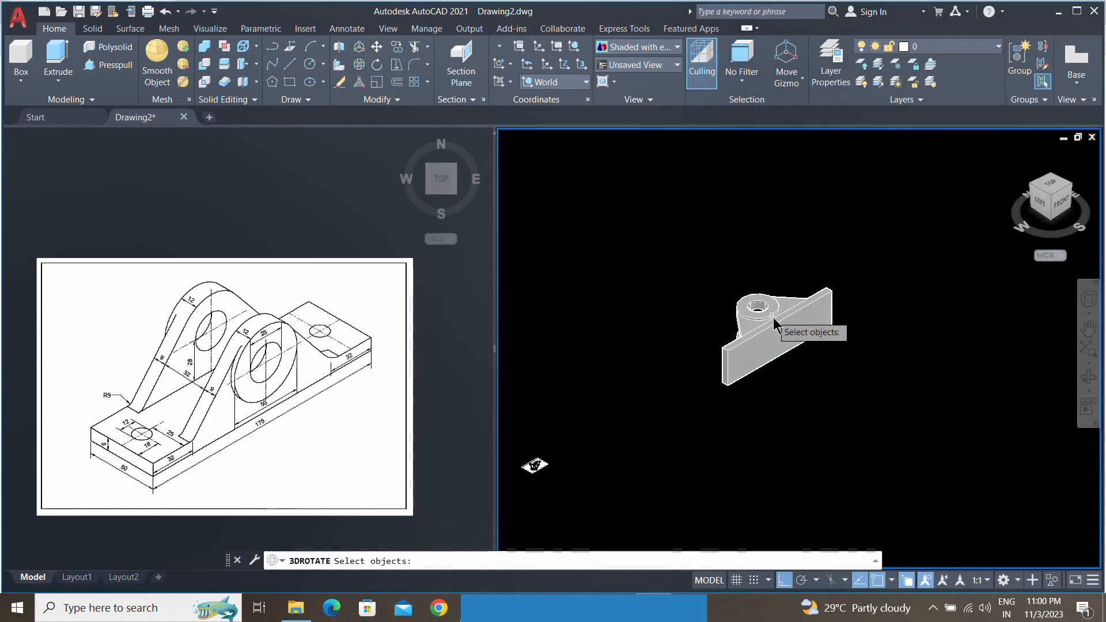
{"action": "left_click", "coordinate": [782, 344]}
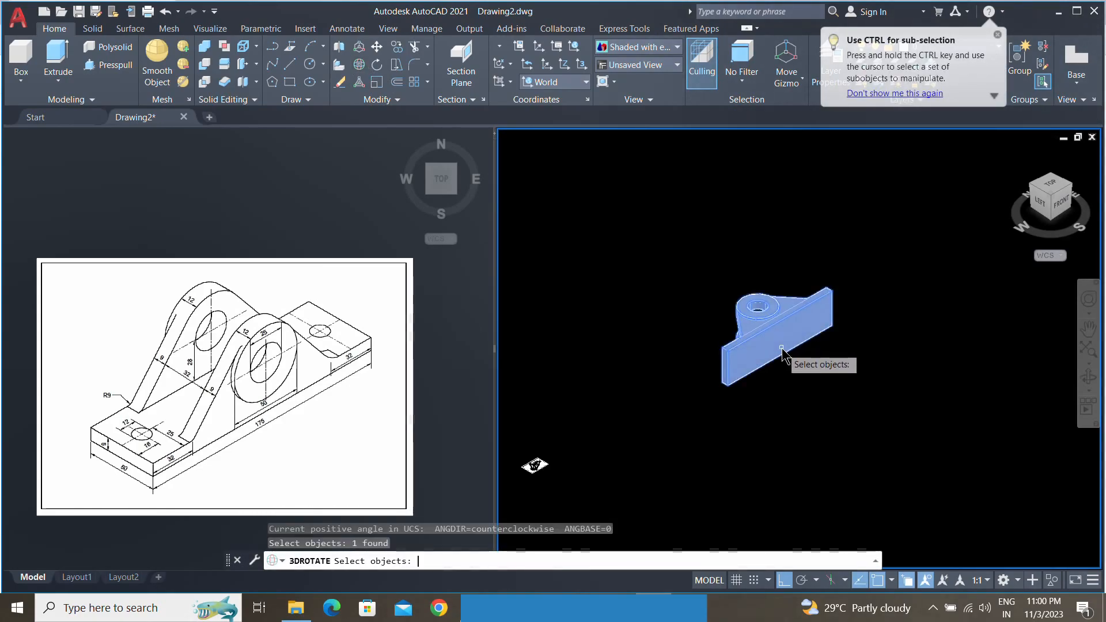
{"action": "key", "text": "Return"}
{"action": "left_click", "coordinate": [740, 287]}
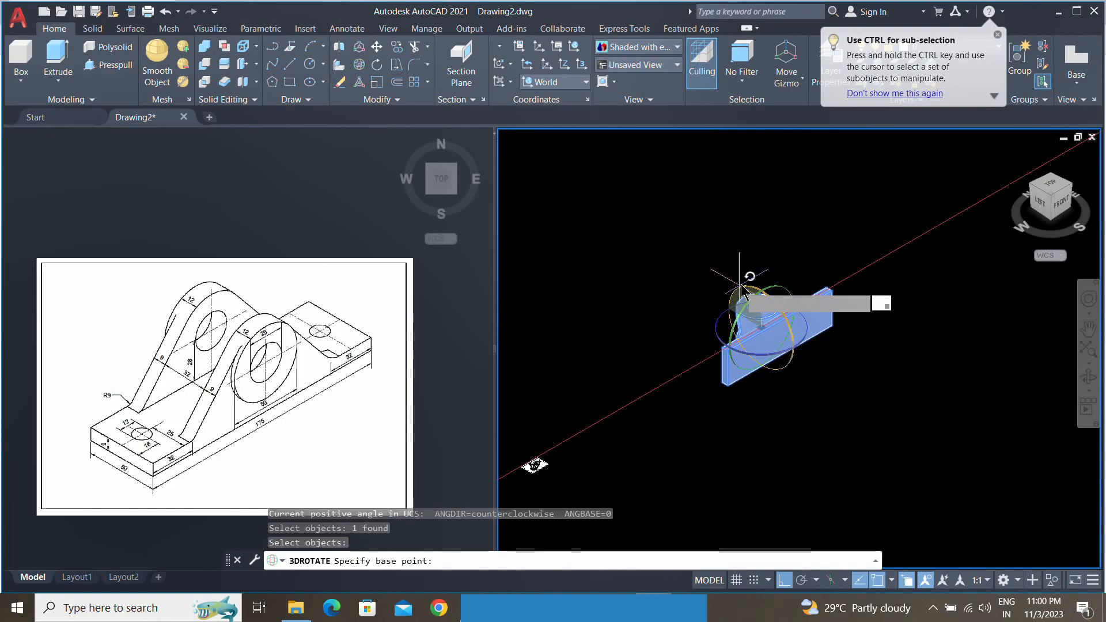
{"action": "left_click", "coordinate": [815, 247]}
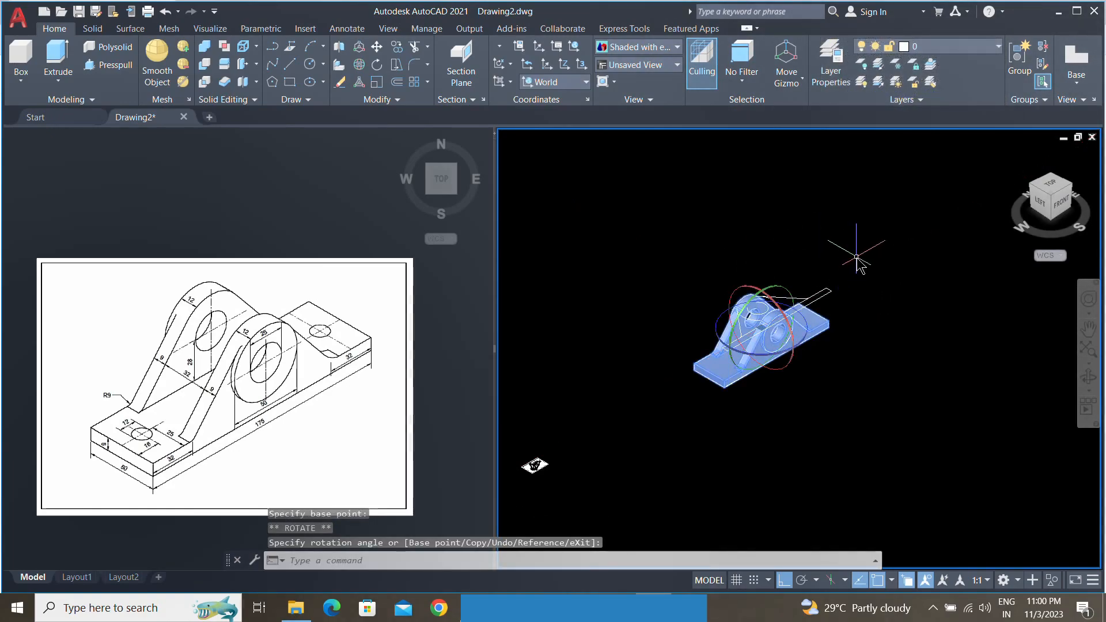
{"action": "key", "text": "Escape"}
{"action": "key", "text": "Escape"}
Move the bracket about 374 along the positive X axis, away from the leftover profile lines.
{"action": "scroll", "coordinate": [831, 322], "scroll_direction": "up", "scroll_amount": 3}
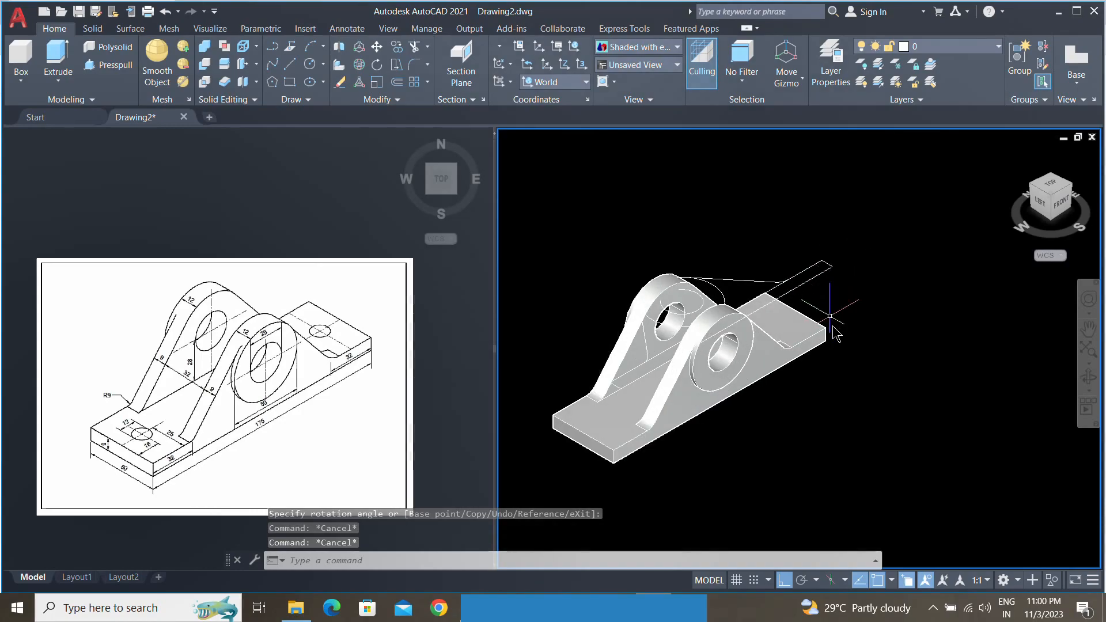
{"action": "left_click", "coordinate": [797, 349]}
{"action": "middle_click_drag", "start_coordinate": [831, 389], "coordinate": [781, 470]}
{"action": "type", "text": "m"}
{"action": "key", "text": "Return"}
{"action": "left_click", "coordinate": [799, 457]}
{"action": "middle_click_drag", "start_coordinate": [934, 350], "coordinate": [748, 536]}
{"action": "middle_click_drag", "start_coordinate": [902, 382], "coordinate": [823, 418]}
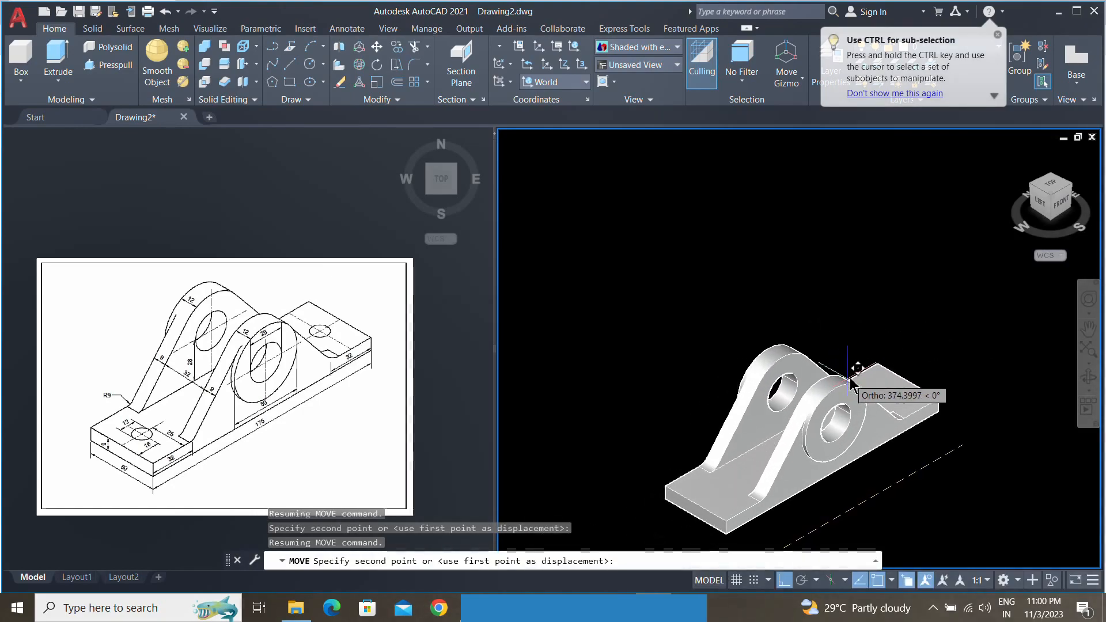
{"action": "left_click", "coordinate": [851, 376]}
{"action": "key", "text": "Escape"}
Create a cylinder of diameter 12 centred on the midpoint of the base's near end top edge, extending downward about 24.
{"action": "middle_click_drag", "start_coordinate": [901, 452], "coordinate": [839, 382]}
{"action": "scroll", "coordinate": [750, 371], "scroll_direction": "down", "scroll_amount": 3}
{"action": "scroll", "coordinate": [746, 365], "scroll_direction": "up", "scroll_amount": 3}
{"action": "middle_click_drag", "start_coordinate": [689, 399], "coordinate": [671, 449]}
{"action": "scroll", "coordinate": [701, 440], "scroll_direction": "up", "scroll_amount": 1}
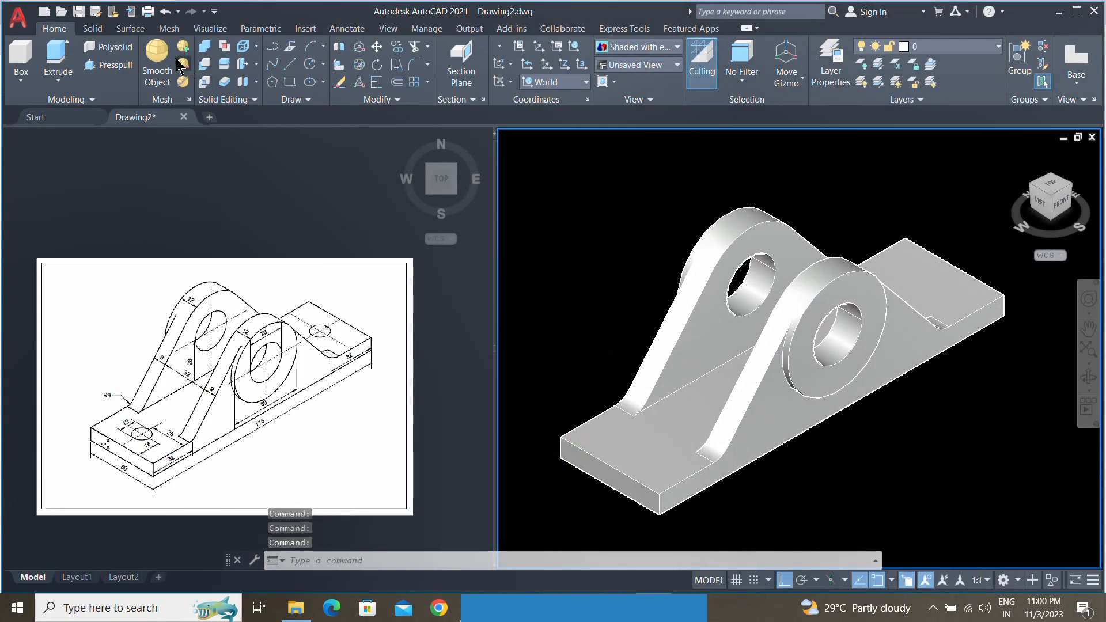
{"action": "left_click", "coordinate": [20, 80]}
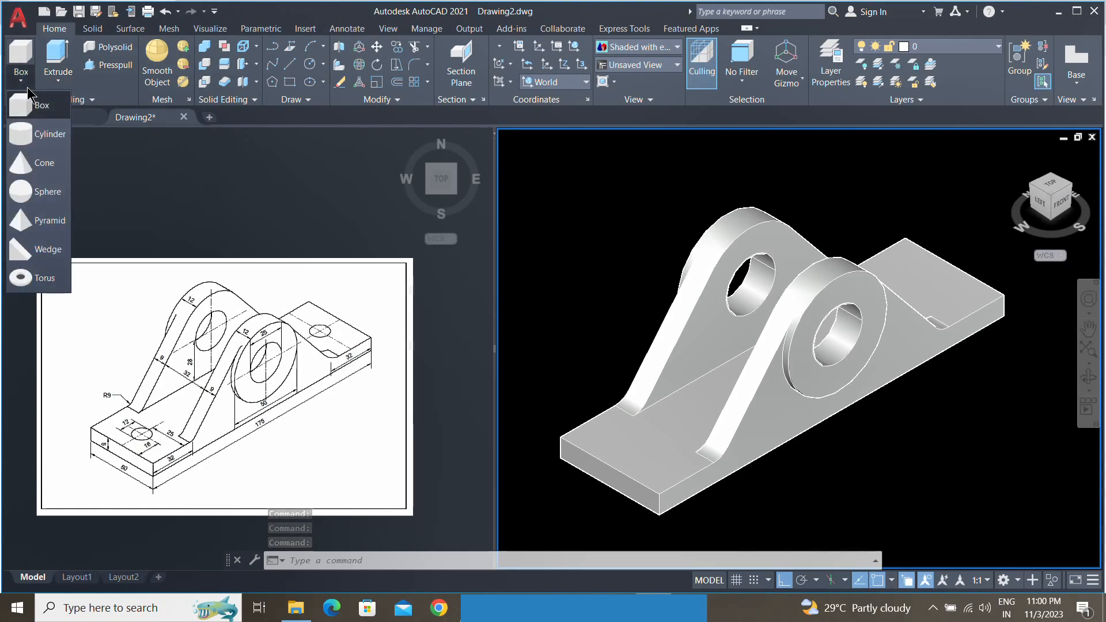
{"action": "left_click", "coordinate": [39, 136]}
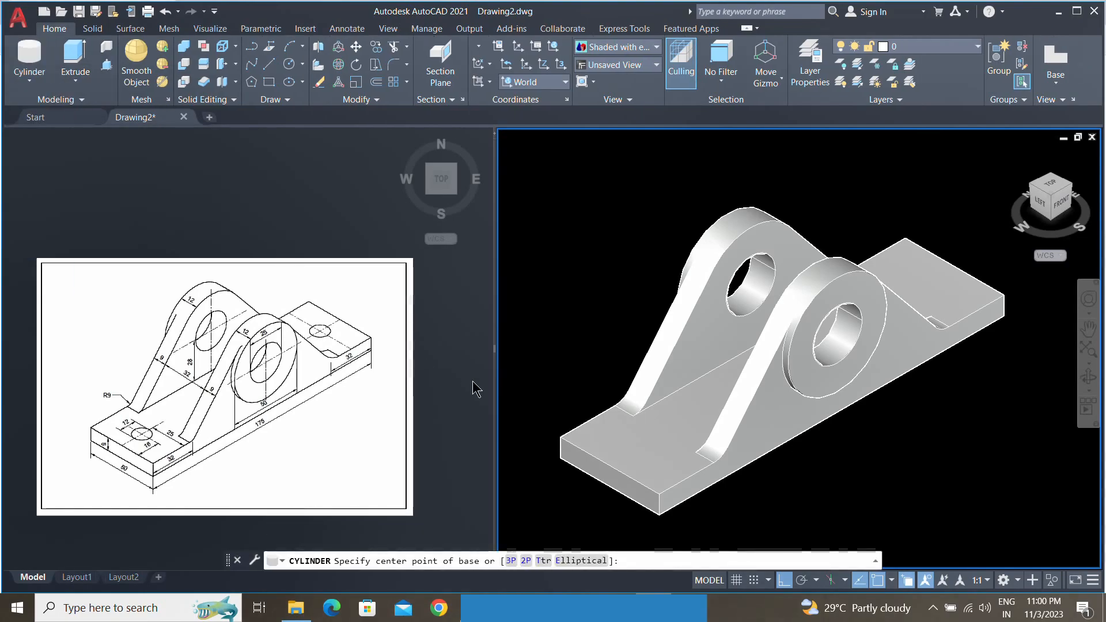
{"action": "left_click", "coordinate": [617, 467]}
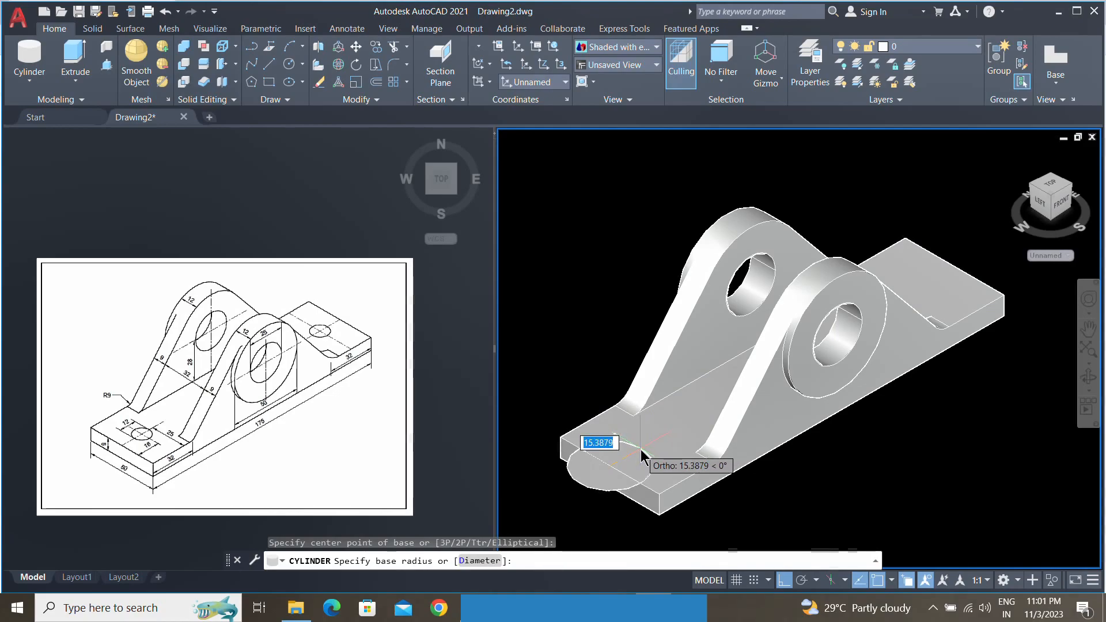
{"action": "type", "text": "d"}
{"action": "key", "text": "Return"}
{"action": "type", "text": "12"}
{"action": "key", "text": "Return"}
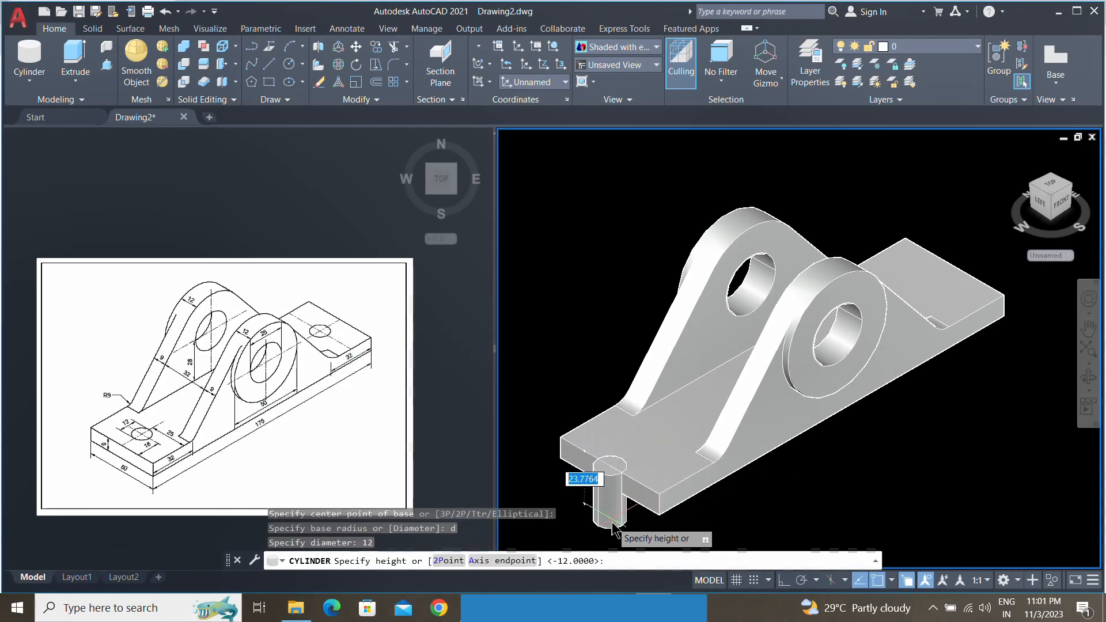
{"action": "left_click", "coordinate": [626, 520]}
Move the cylinder 16 along the positive X axis into the base.
{"action": "left_click", "coordinate": [615, 524]}
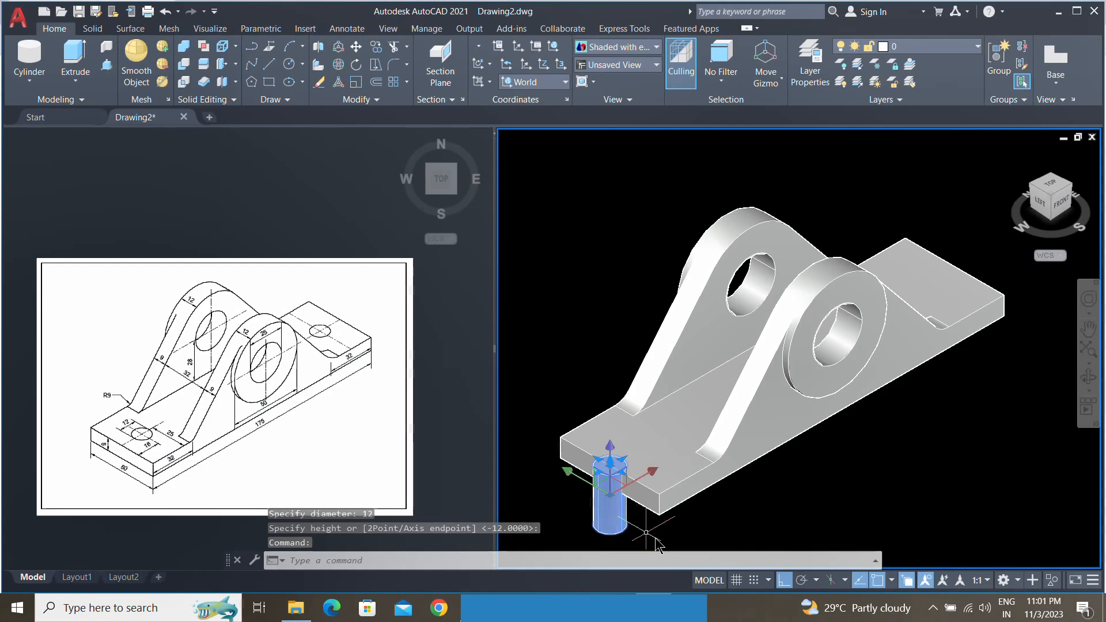
{"action": "type", "text": "m"}
{"action": "key", "text": "Return"}
{"action": "left_click", "coordinate": [732, 529]}
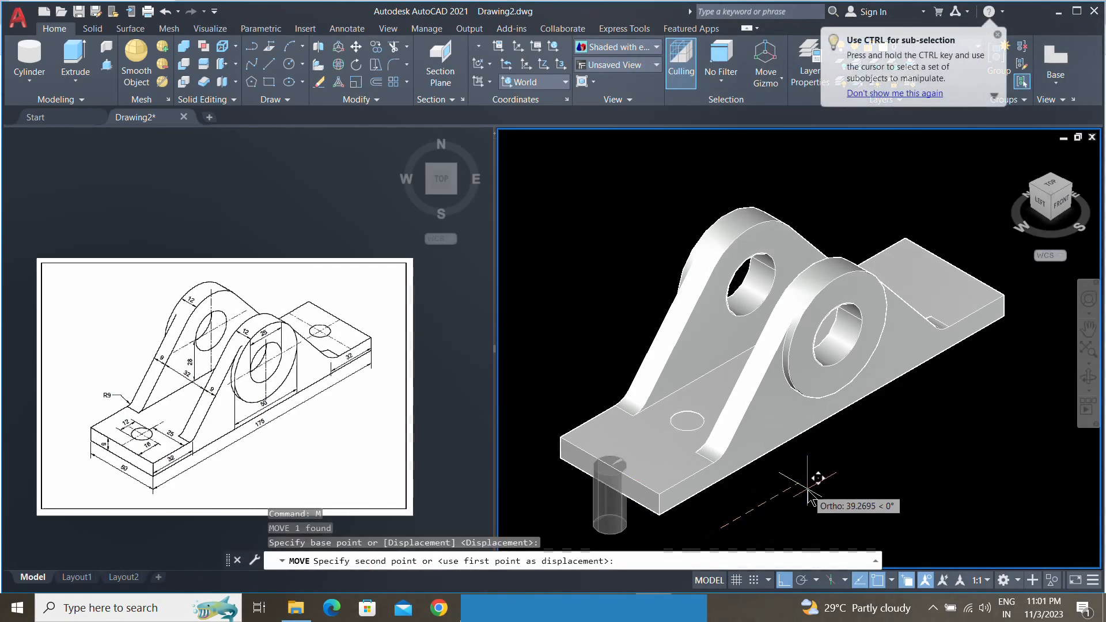
{"action": "type", "text": "16"}
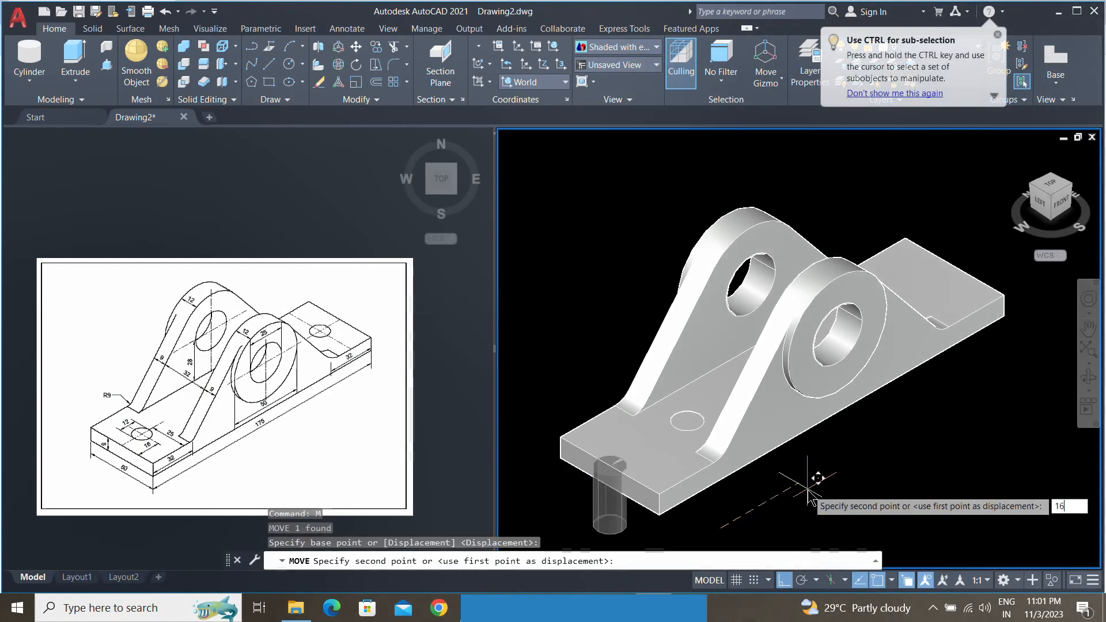
{"action": "key", "text": "Return"}
Mirror the cylinder in 3D to the base's far end about the vertical cross plane through the lug hole's centre, keeping the original.
{"action": "middle_click_drag", "start_coordinate": [800, 486], "coordinate": [791, 455]}
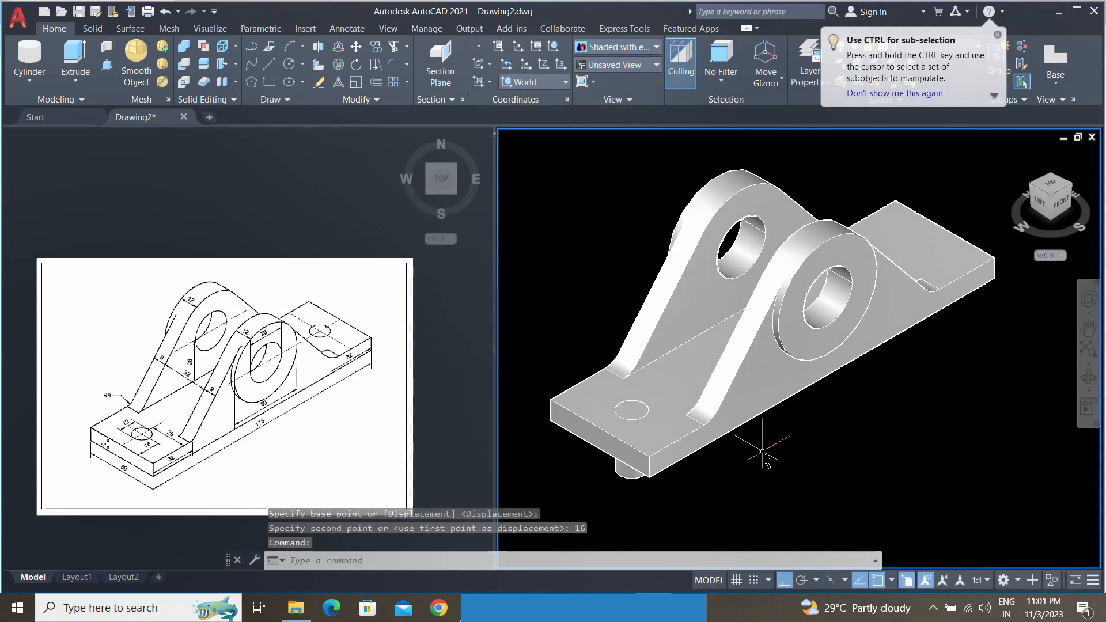
{"action": "left_click", "coordinate": [318, 47]}
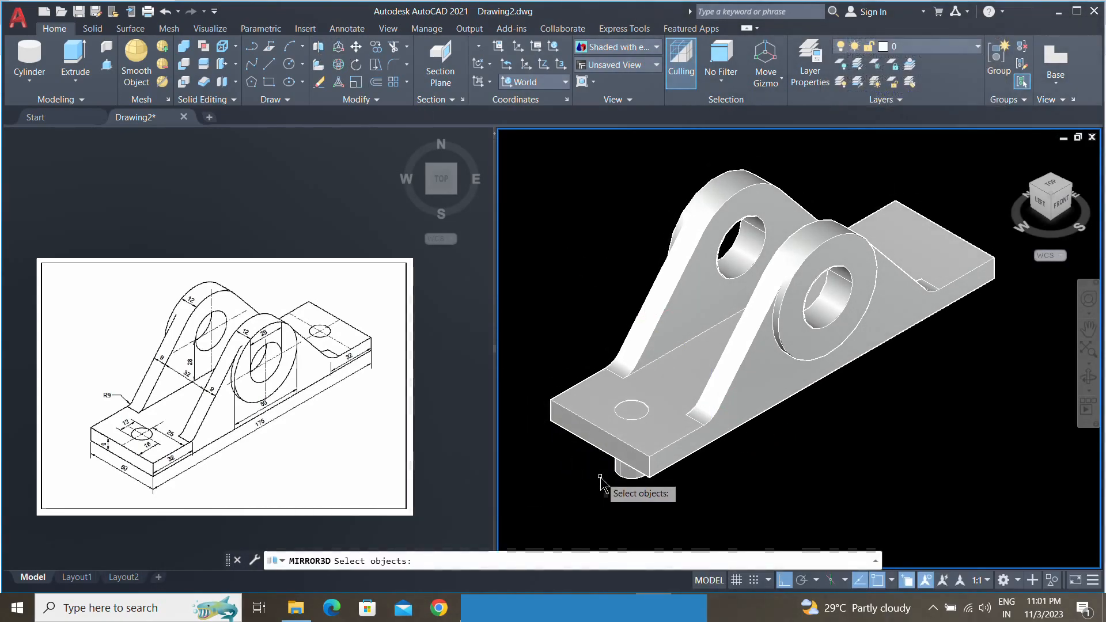
{"action": "left_click", "coordinate": [626, 476]}
{"action": "key", "text": "Return"}
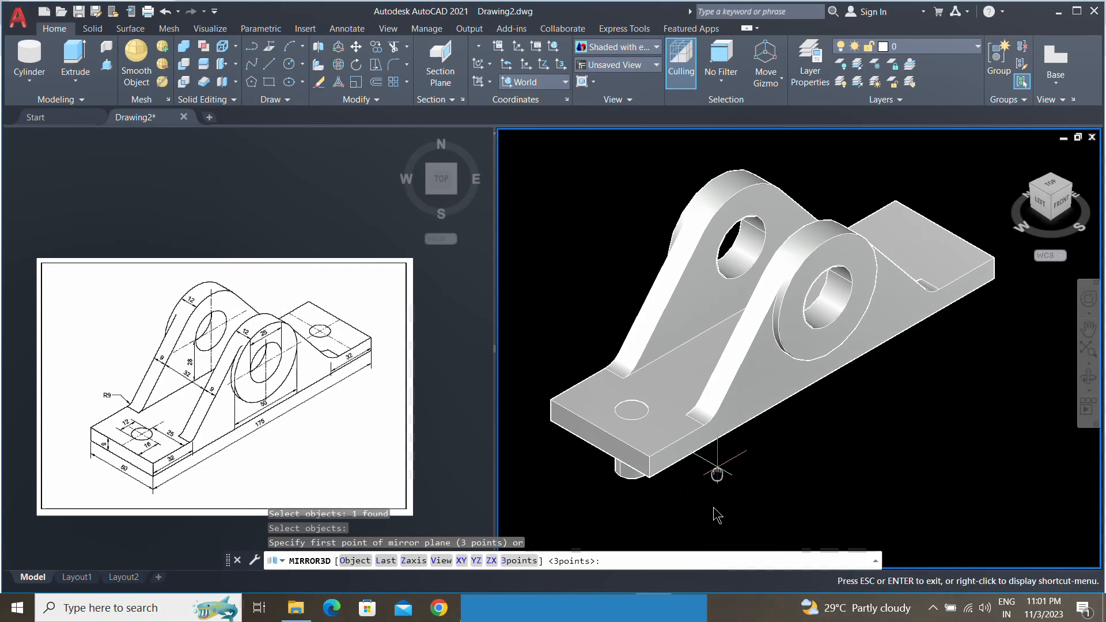
{"action": "middle_click_drag", "start_coordinate": [711, 462], "coordinate": [714, 518]}
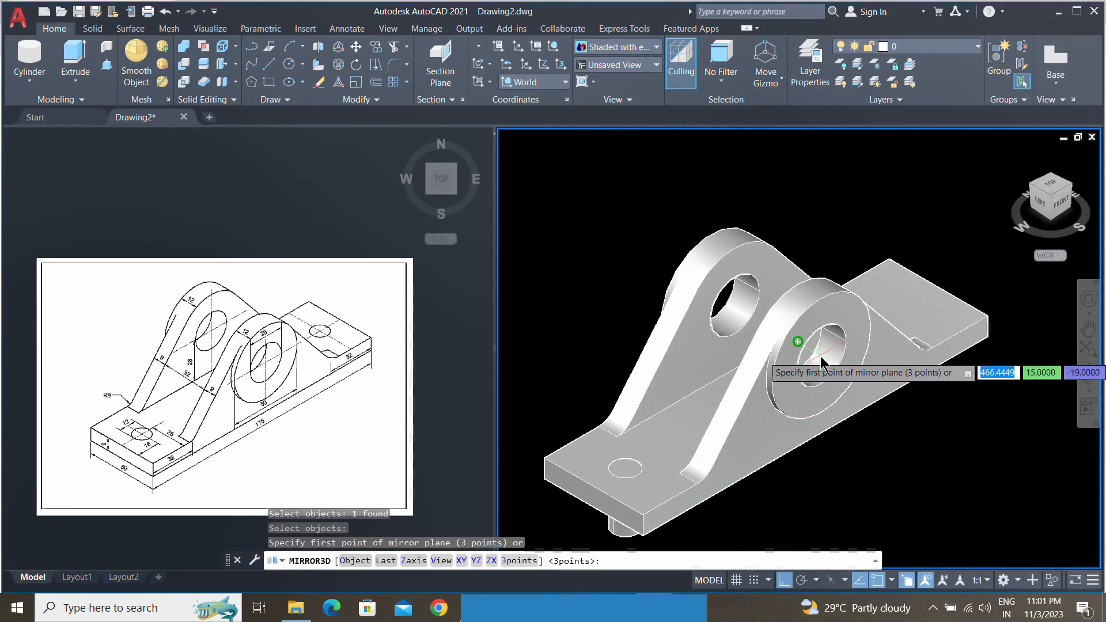
{"action": "left_click", "coordinate": [798, 344]}
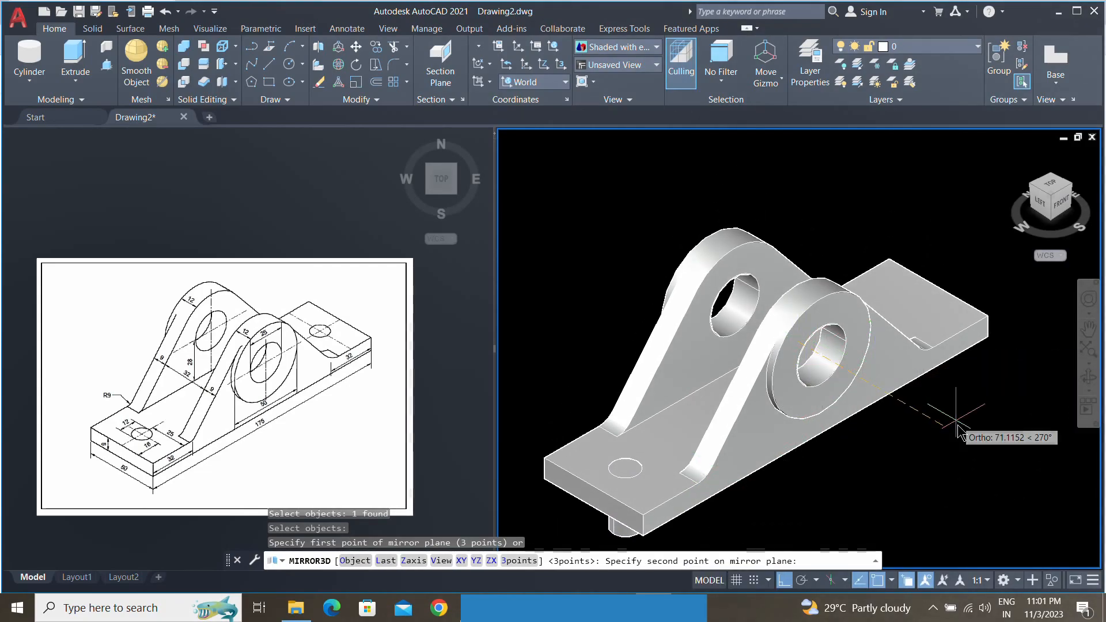
{"action": "left_click", "coordinate": [970, 440]}
{"action": "left_click", "coordinate": [979, 514]}
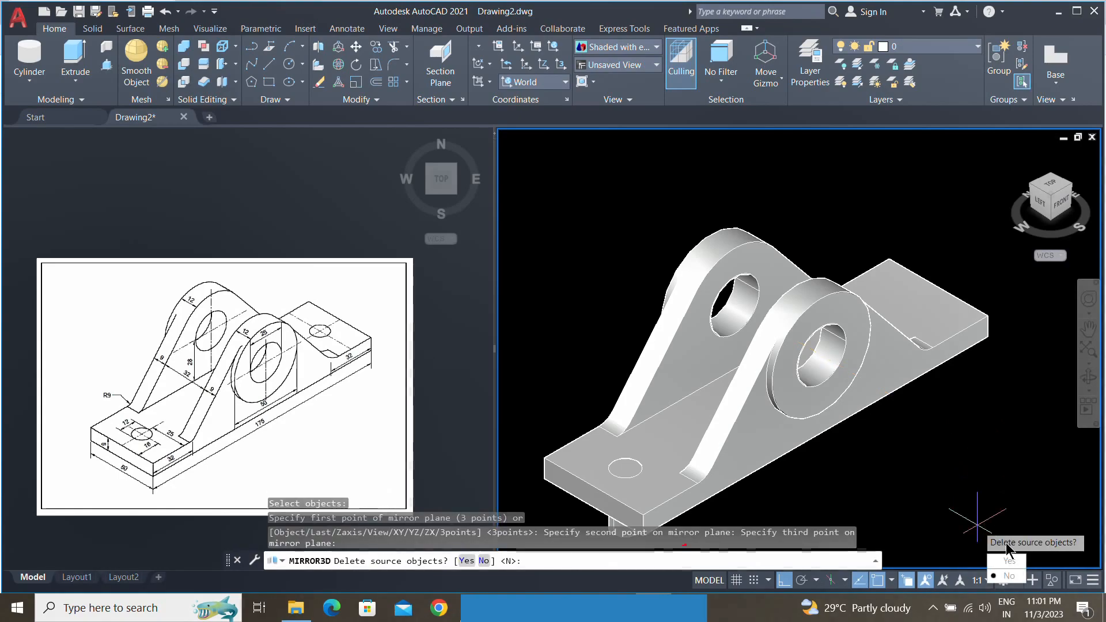
{"action": "left_click", "coordinate": [1009, 576]}
{"action": "middle_click_drag", "start_coordinate": [939, 429], "coordinate": [947, 400]}
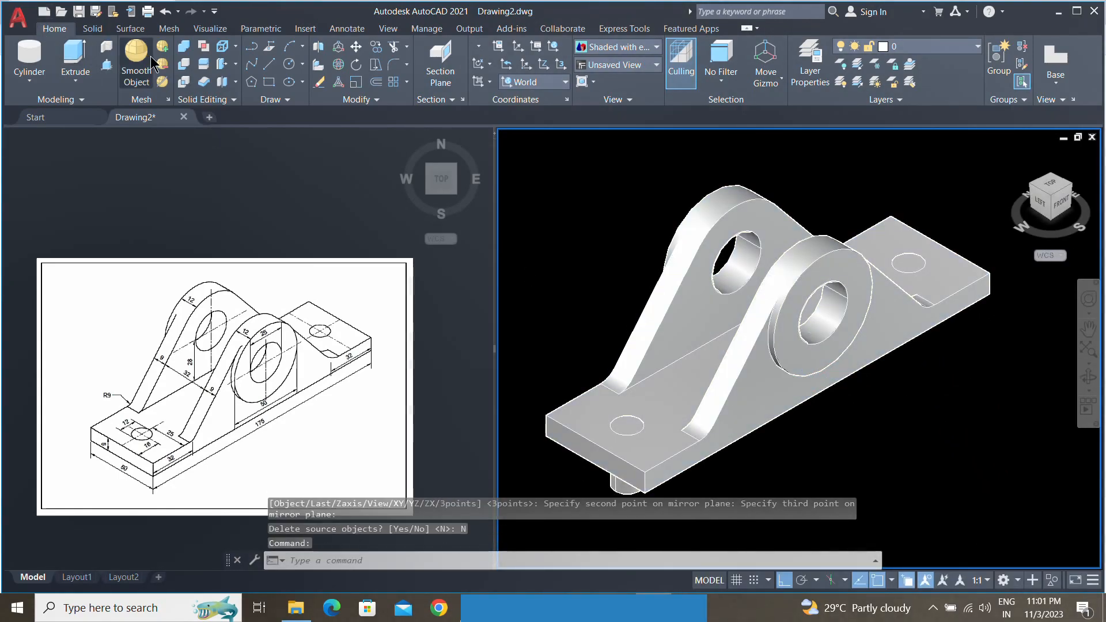
Subtract both cylinders from the bracket to cut the mounting holes at the two ends of the base.
{"action": "left_click", "coordinate": [180, 64]}
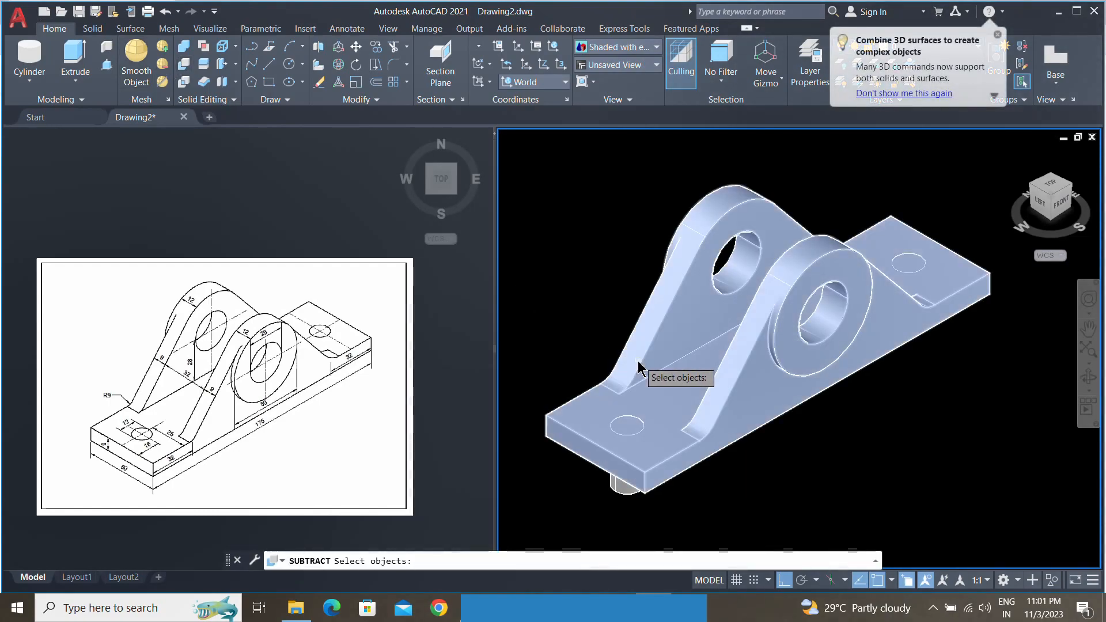
{"action": "left_click", "coordinate": [638, 362]}
{"action": "key", "text": "Return"}
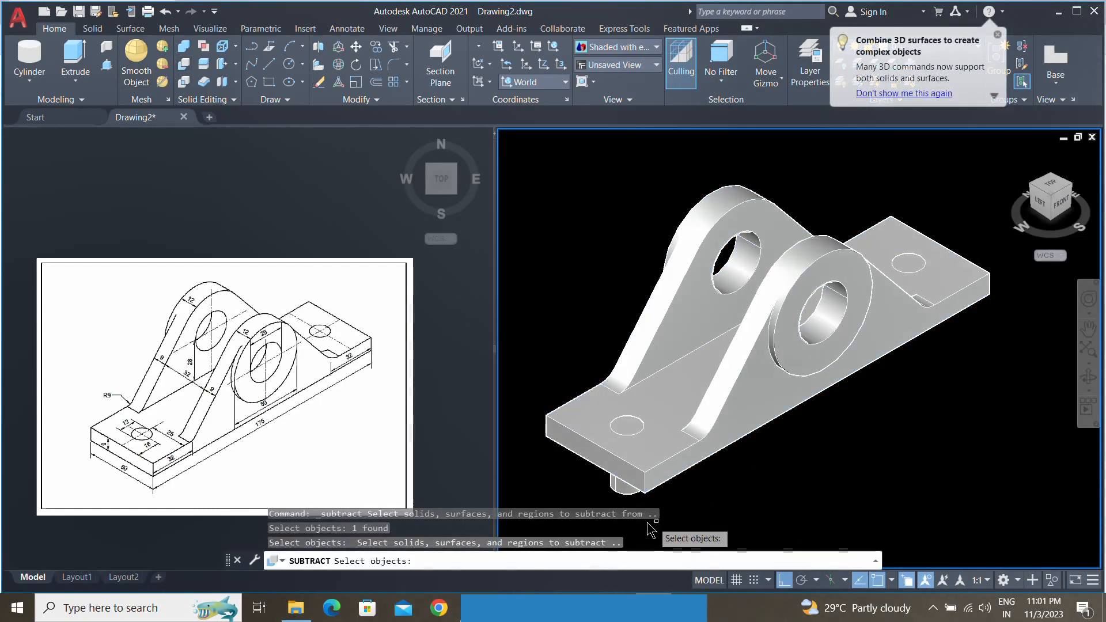
{"action": "left_click", "coordinate": [627, 489]}
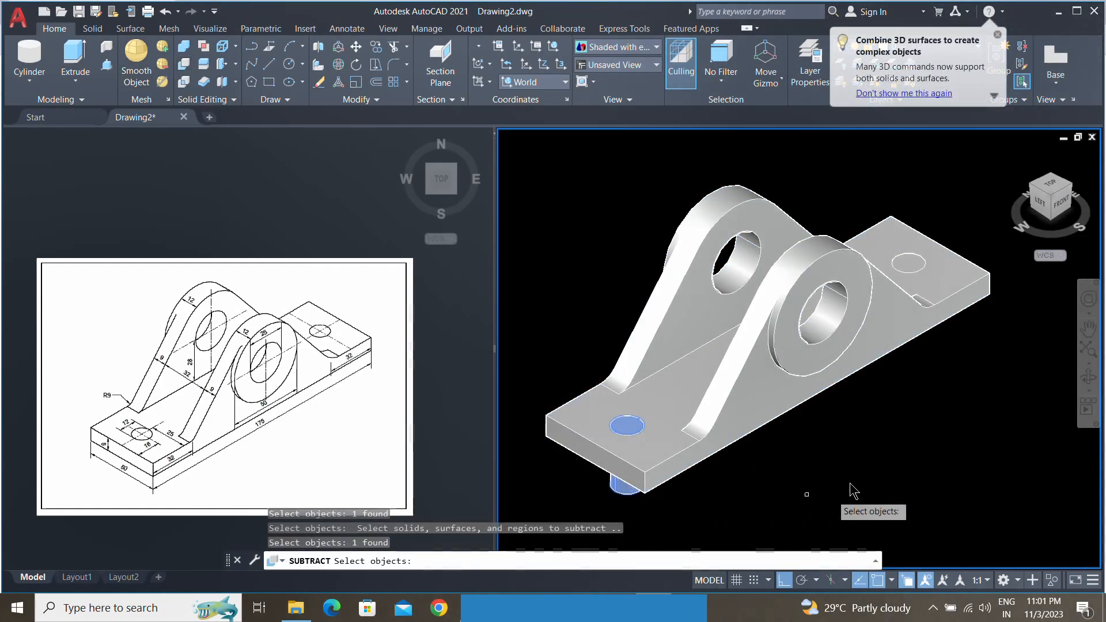
{"action": "left_click", "coordinate": [915, 269]}
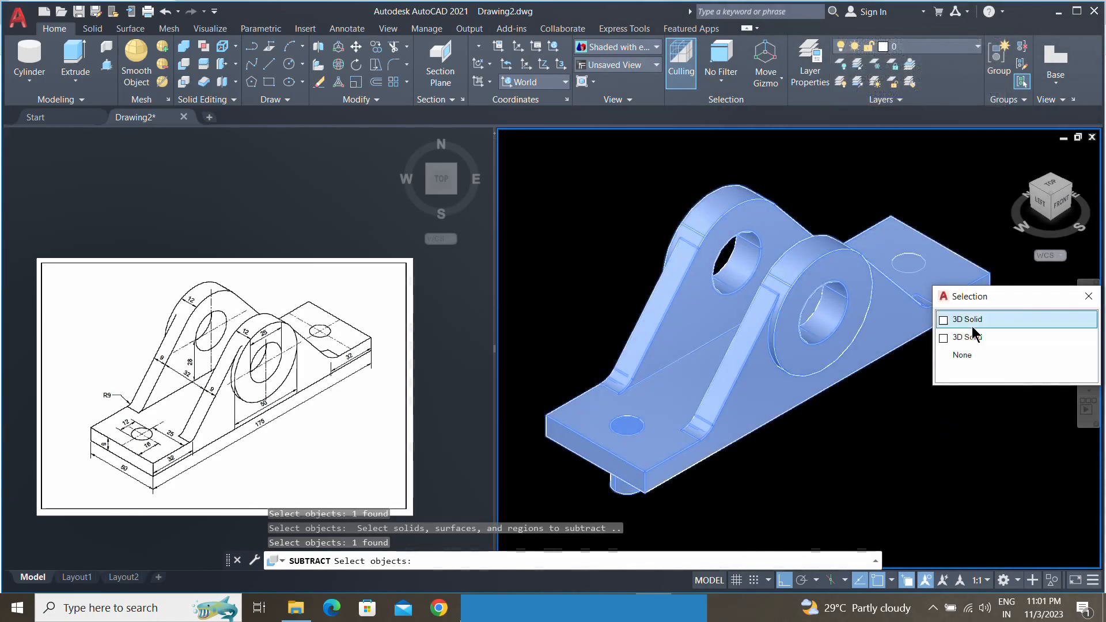
{"action": "left_click", "coordinate": [973, 320]}
{"action": "key", "text": "Return"}
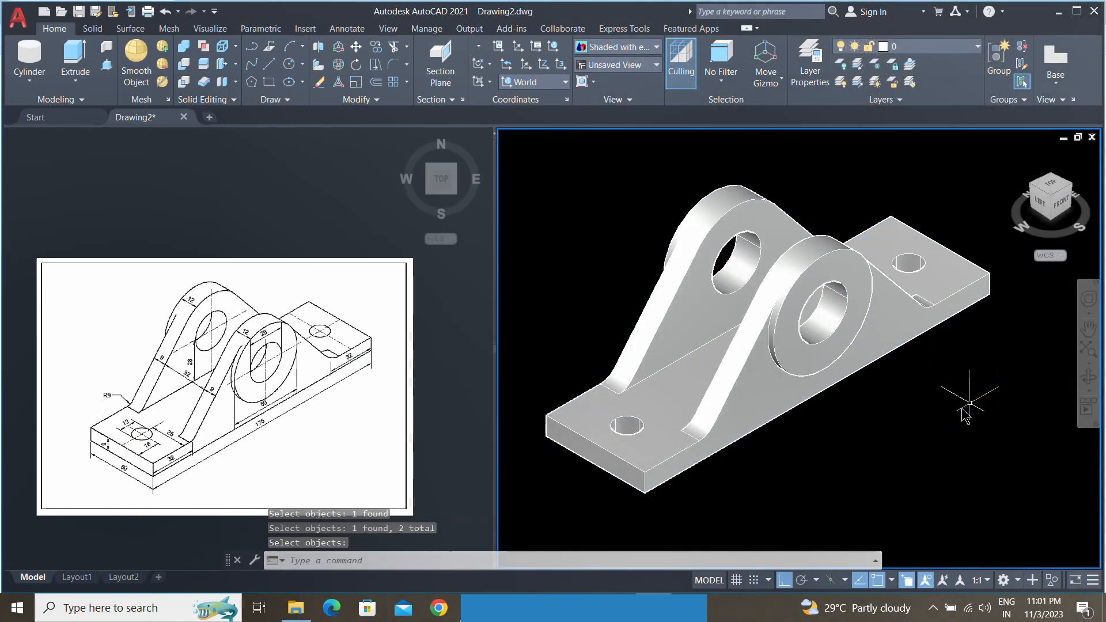
Erase the leftover 2D profile geometry between the reference drawing and the finished bracket, working in the top view.
{"action": "left_click", "coordinate": [1051, 187]}
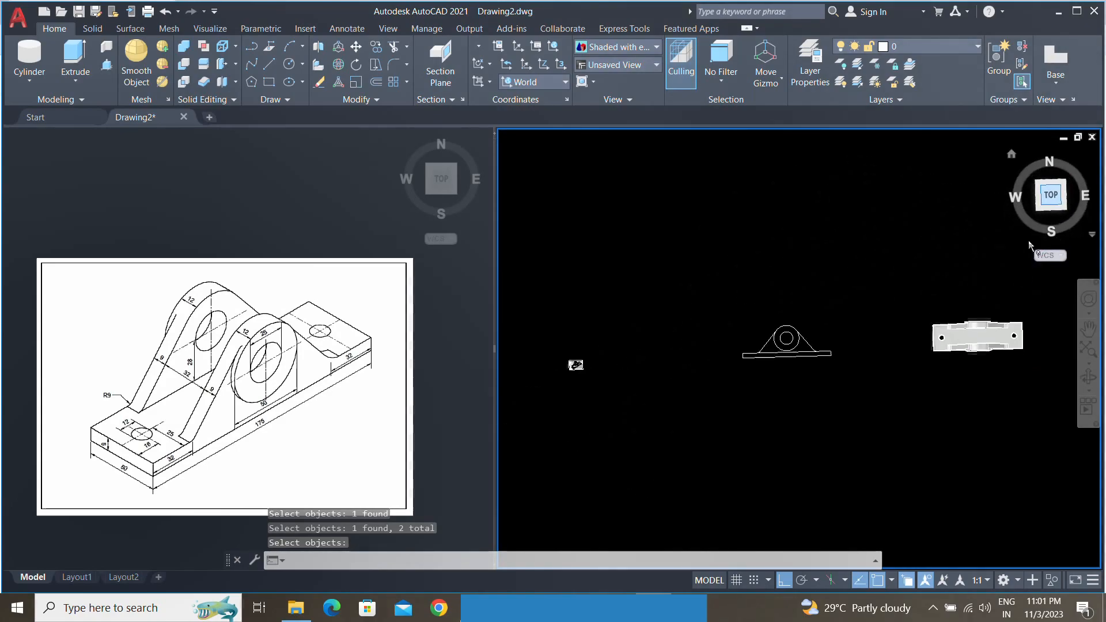
{"action": "left_click", "coordinate": [866, 403]}
{"action": "left_click", "coordinate": [722, 305]}
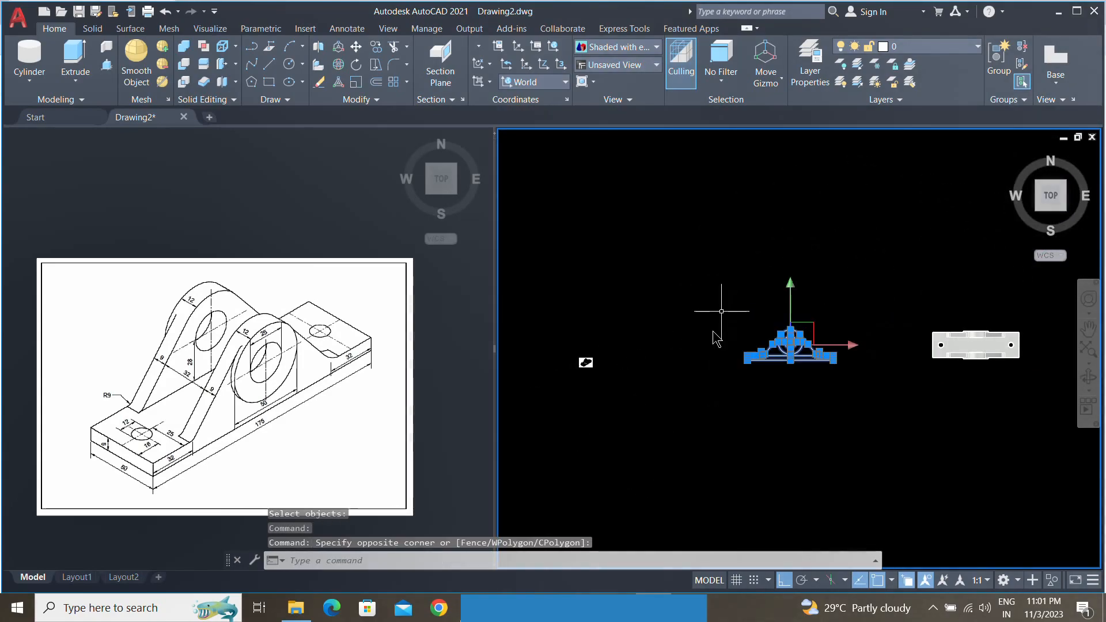
{"action": "key", "text": "Delete"}
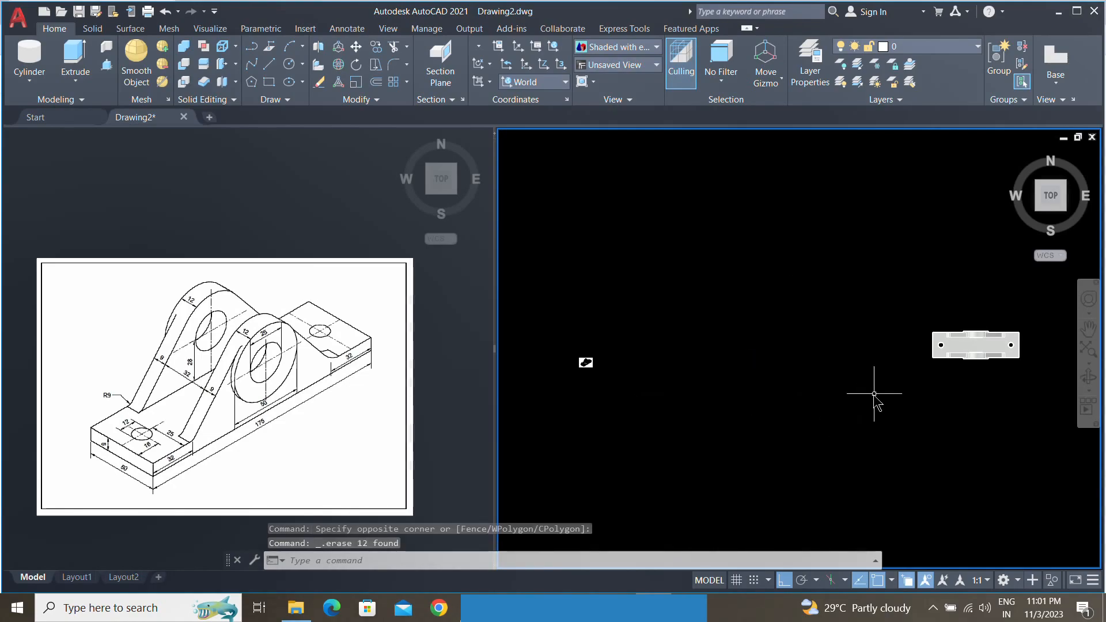
Inspect the bracket from the top, from the top-front angle and in the southwest isometric view.
{"action": "middle_click_drag", "start_coordinate": [852, 404], "coordinate": [706, 427]}
{"action": "scroll", "coordinate": [833, 381], "scroll_direction": "up", "scroll_amount": 6}
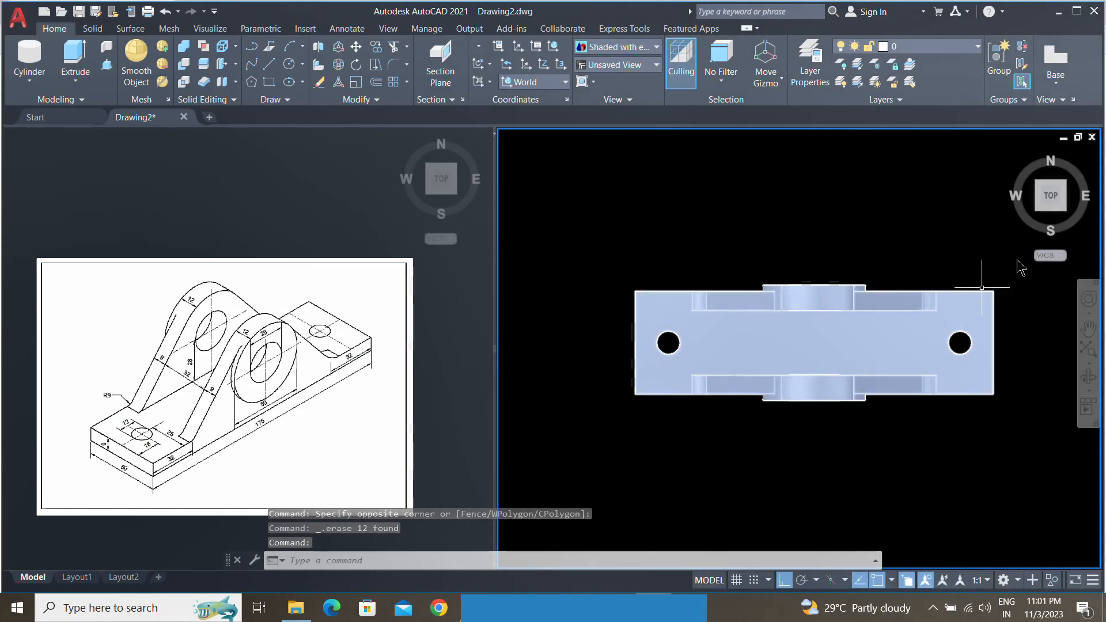
{"action": "left_click", "coordinate": [1052, 207]}
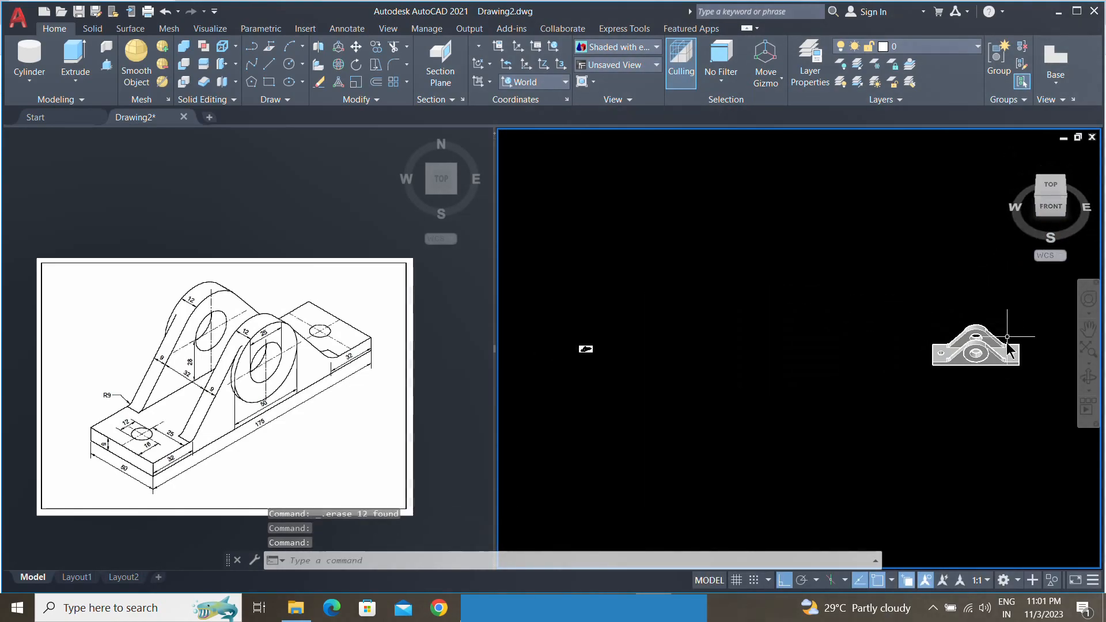
{"action": "scroll", "coordinate": [942, 373], "scroll_direction": "up", "scroll_amount": 3}
{"action": "middle_click_drag", "start_coordinate": [939, 378], "coordinate": [865, 405]}
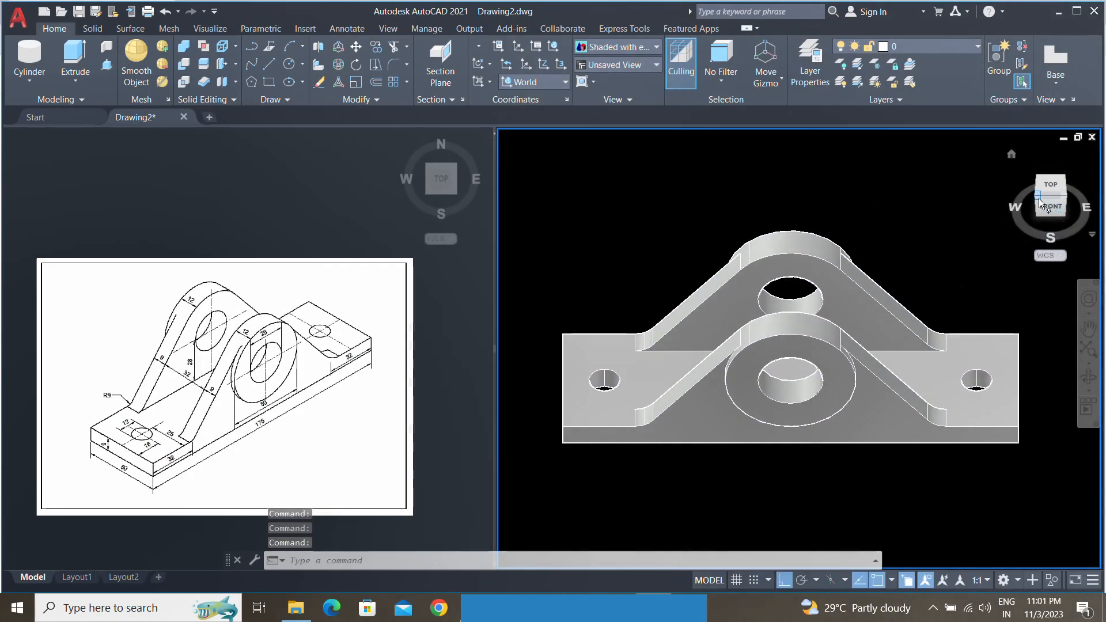
{"action": "left_click", "coordinate": [1037, 196]}
{"action": "scroll", "coordinate": [858, 267], "scroll_direction": "up", "scroll_amount": 5}
{"action": "middle_click_drag", "start_coordinate": [839, 360], "coordinate": [846, 353]}
Set the bracket solid's color property to Cyan and clear the selection.
{"action": "left_click", "coordinate": [866, 374]}
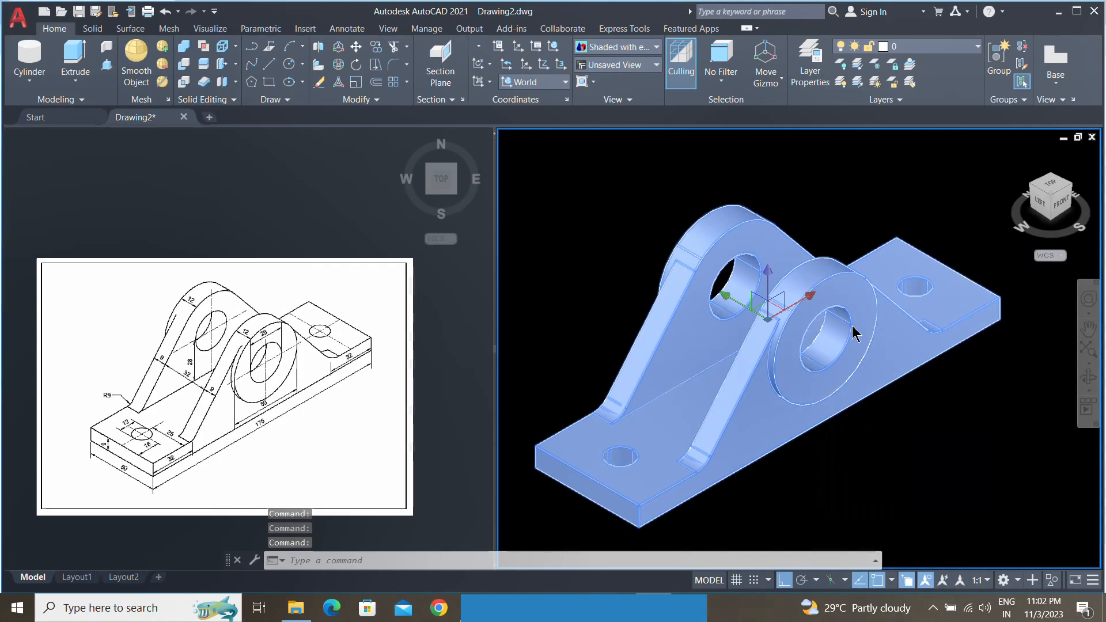
{"action": "type", "text": "PR"}
{"action": "key", "text": "Return"}
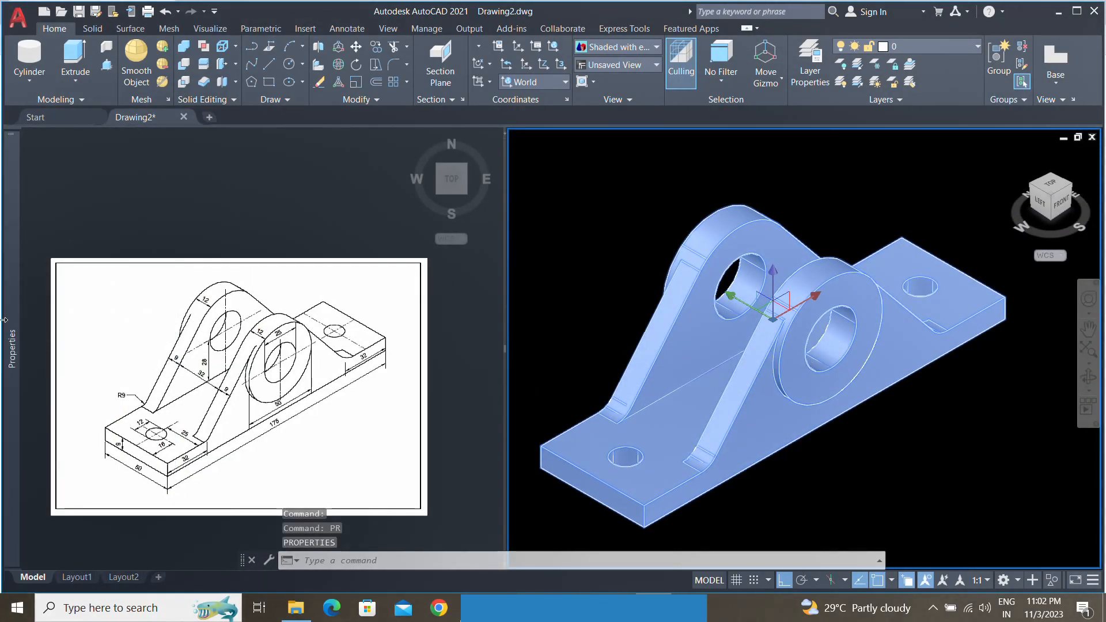
{"action": "mouse_move", "coordinate": [4, 319]}
{"action": "left_click", "coordinate": [129, 182]}
{"action": "left_click", "coordinate": [129, 183]}
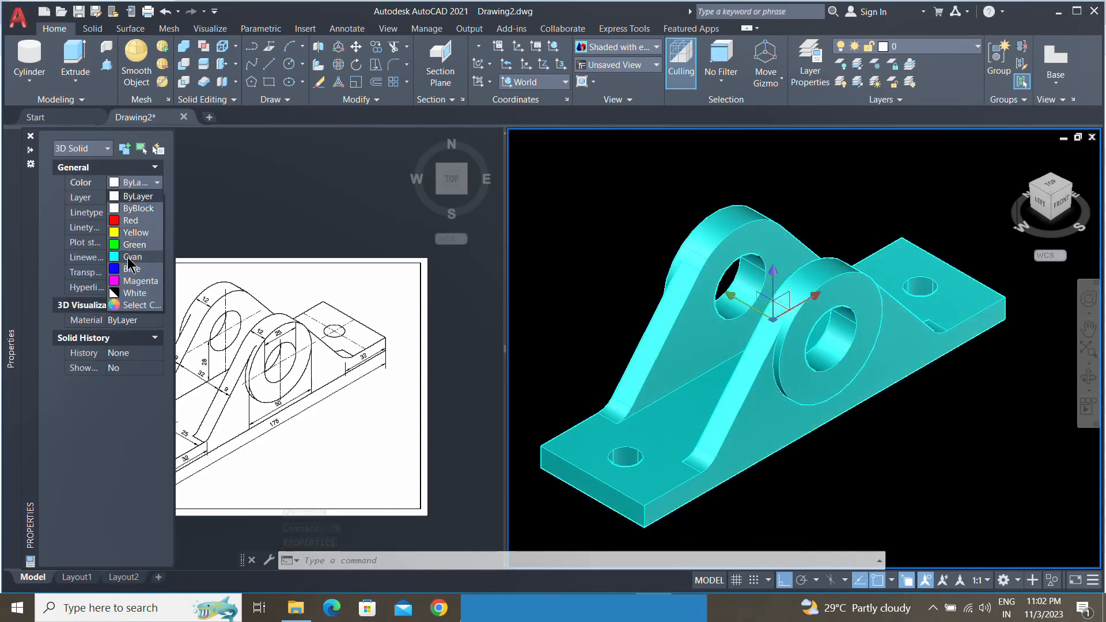
{"action": "left_click", "coordinate": [131, 268]}
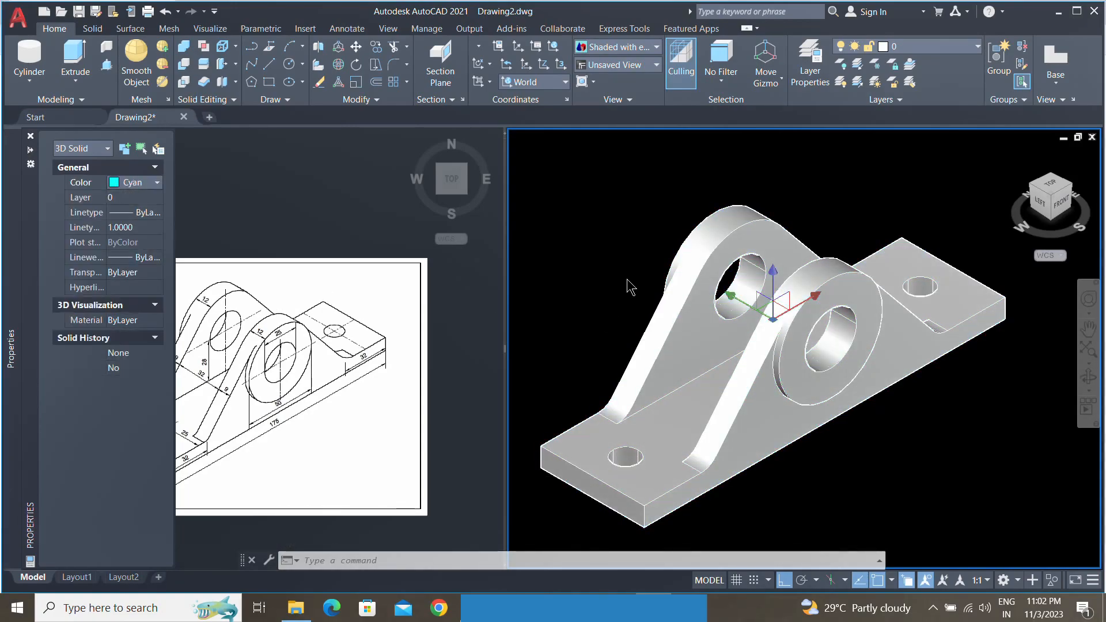
{"action": "middle_click_drag", "start_coordinate": [596, 274], "coordinate": [618, 287]}
{"action": "key", "text": "Escape"}
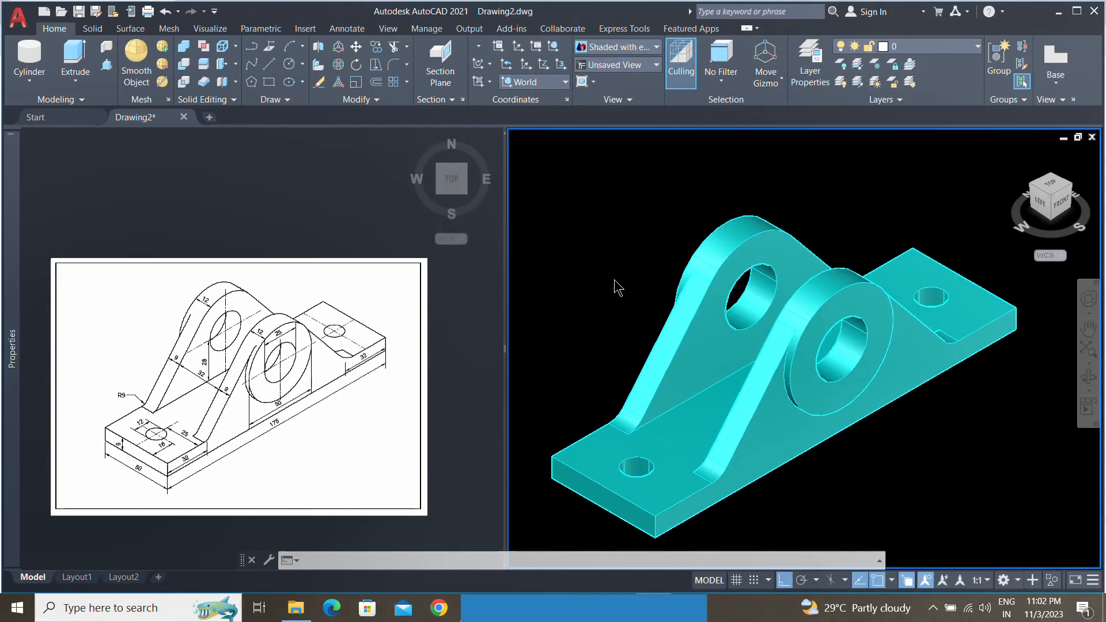